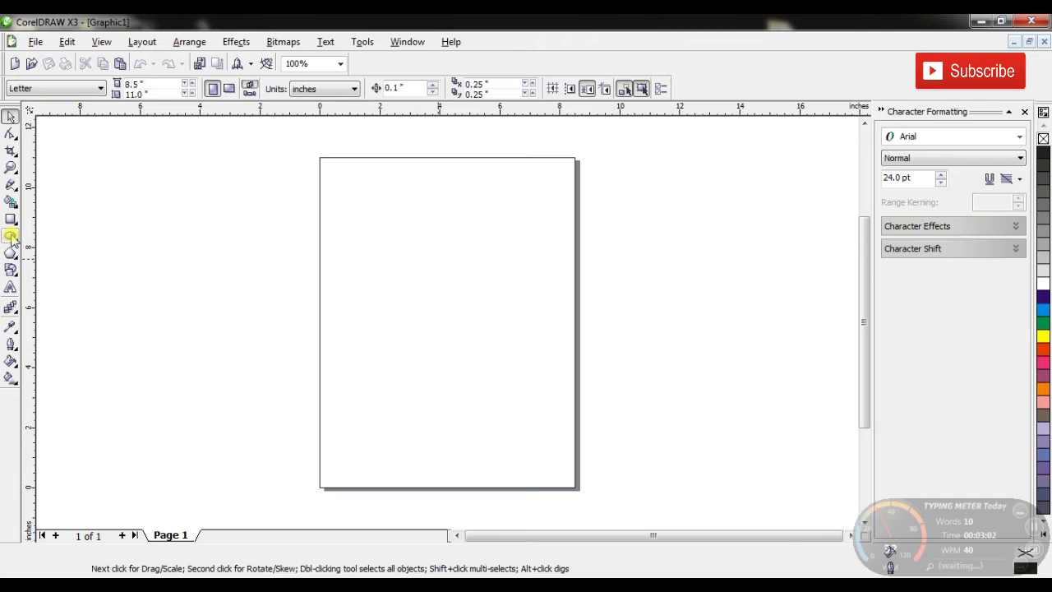
Draw an ellipse on the page and set both its width and height to 10 inches
key(F7)
drag(375, 212, 546, 394)
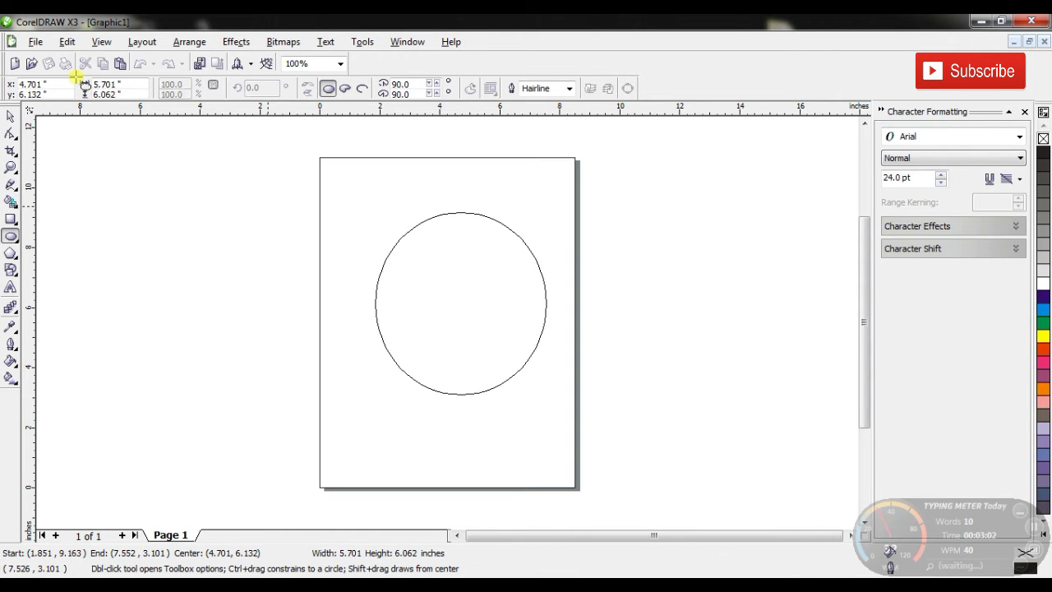
drag(78, 91, 35, 95)
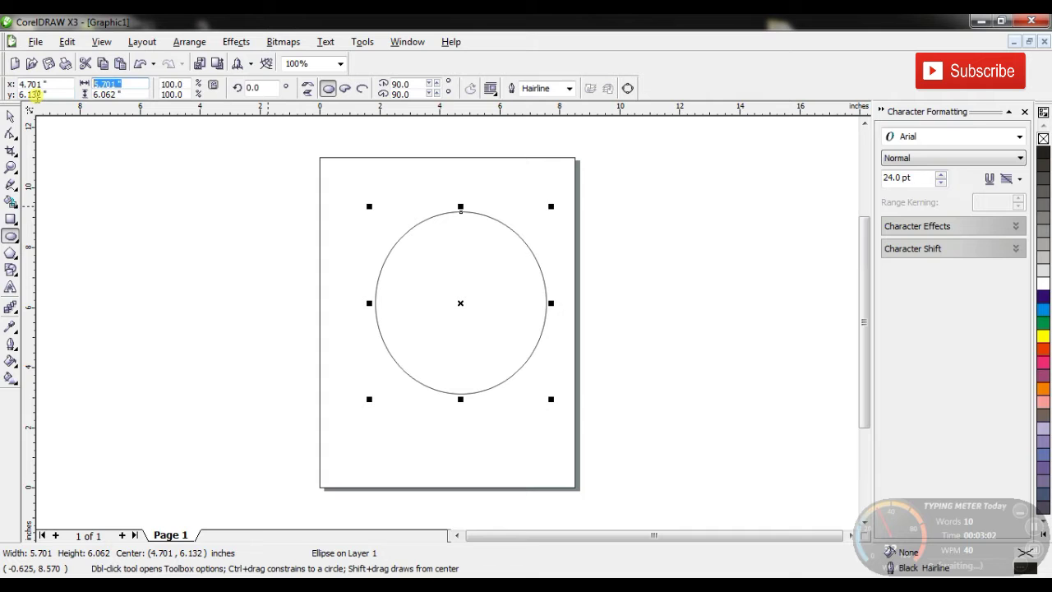
text(10)
key(Return)
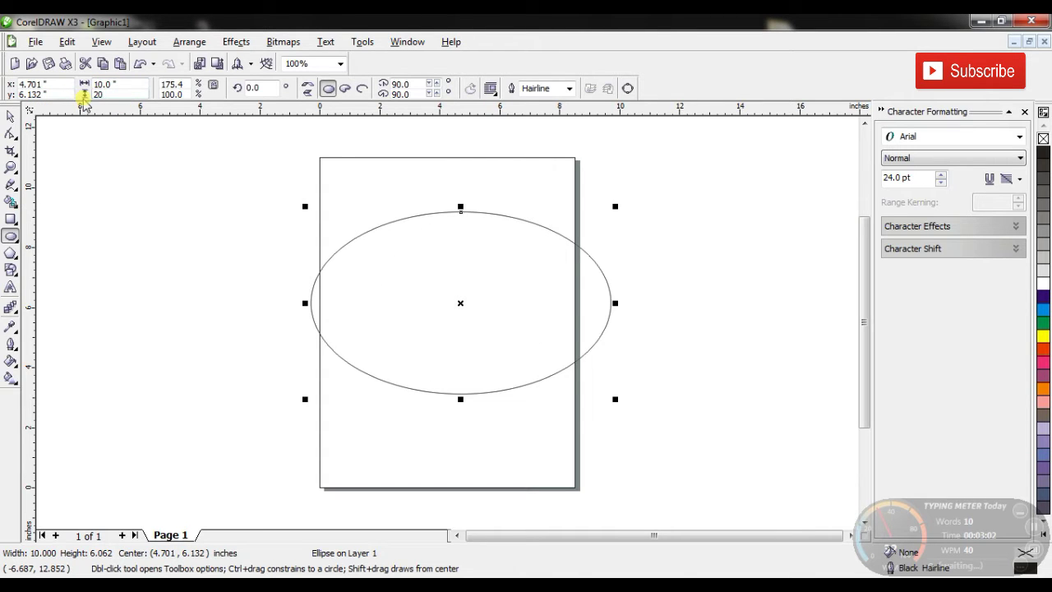
key(Return)
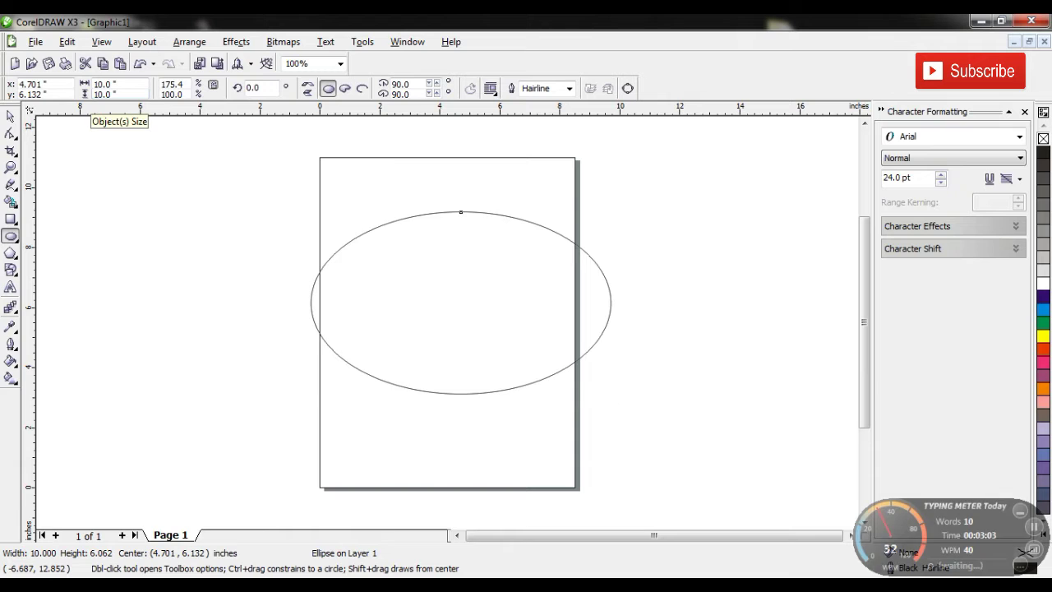
Convert the circle to curves and turn its two lower segments into straight lines meeting at the bottom node
click(9, 134)
click(626, 88)
click(312, 305)
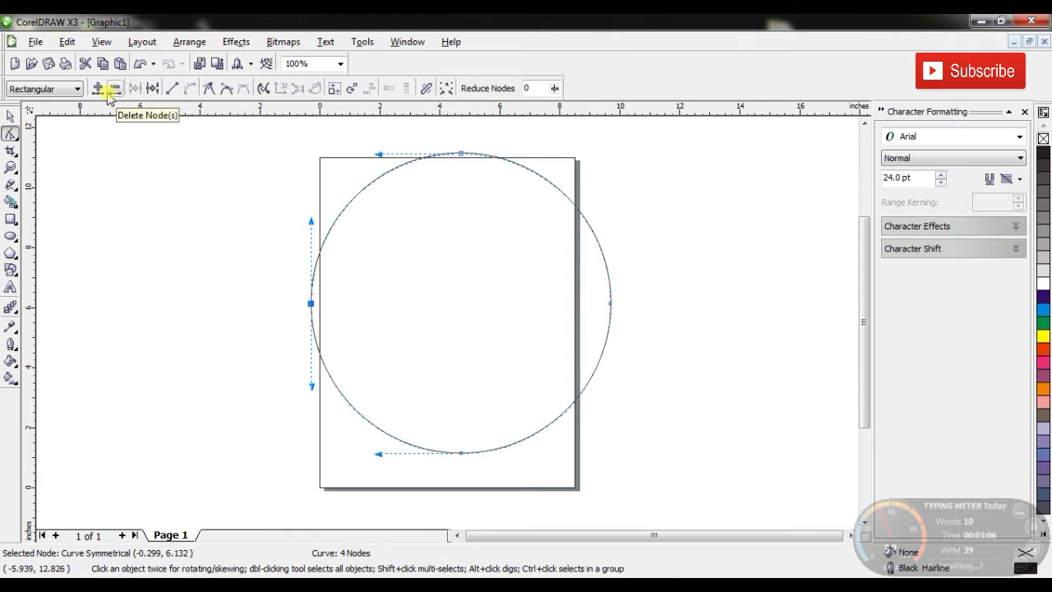
click(171, 88)
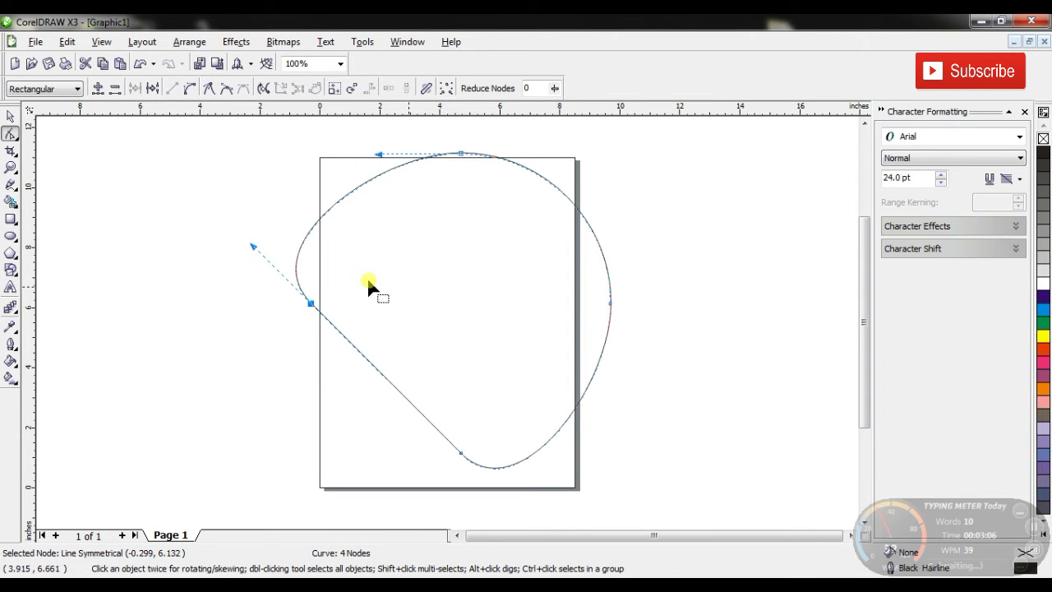
click(610, 303)
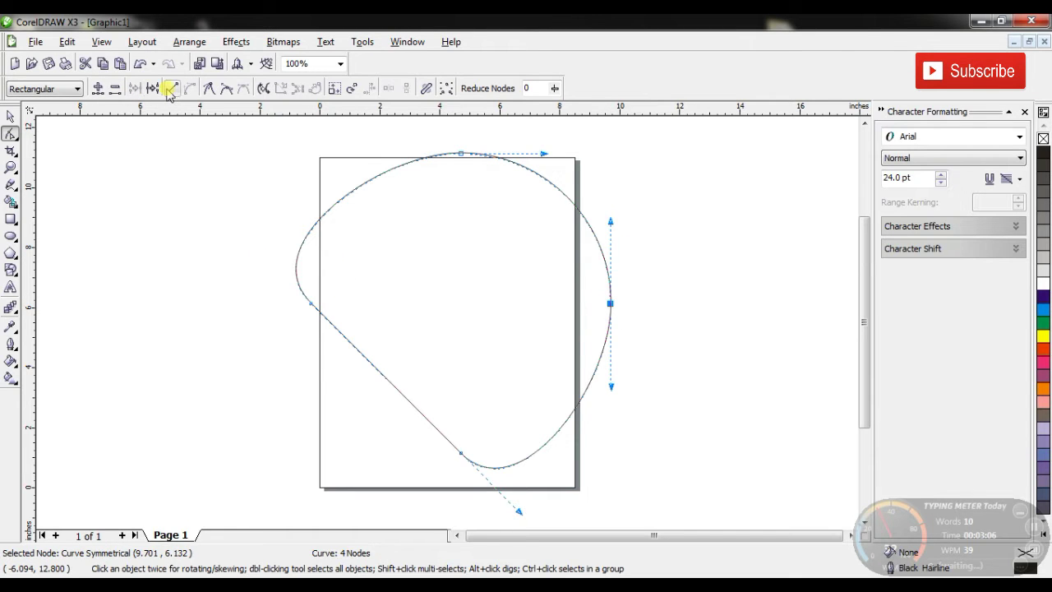
click(141, 65)
click(461, 453)
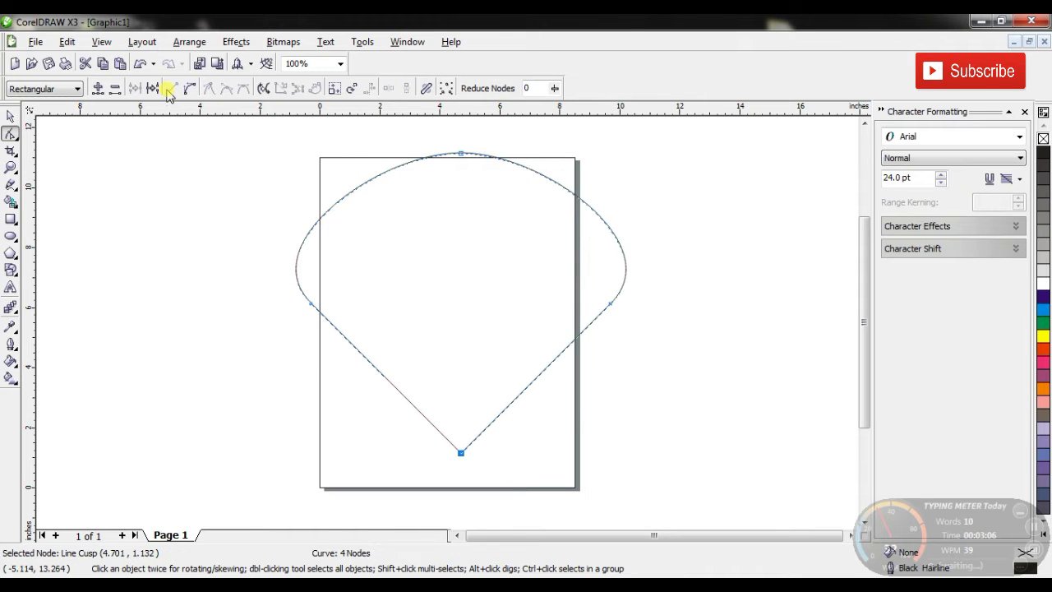
Shrink the teardrop to a petal about 1.3 by 2.4 inches and place it on the left half of the page
click(10, 115)
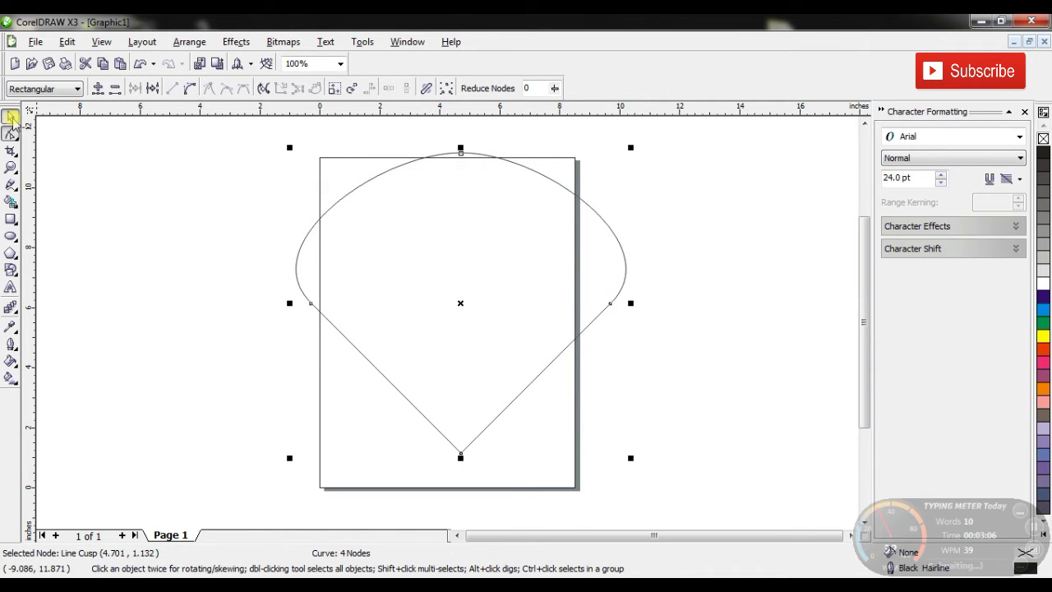
drag(626, 146, 387, 290)
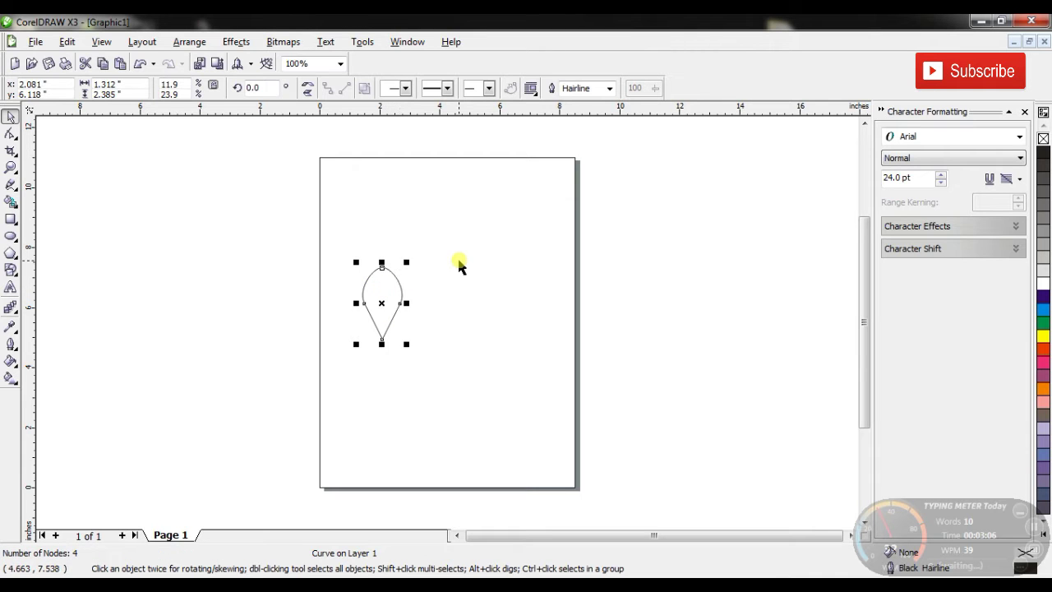
key(ctrl+a)
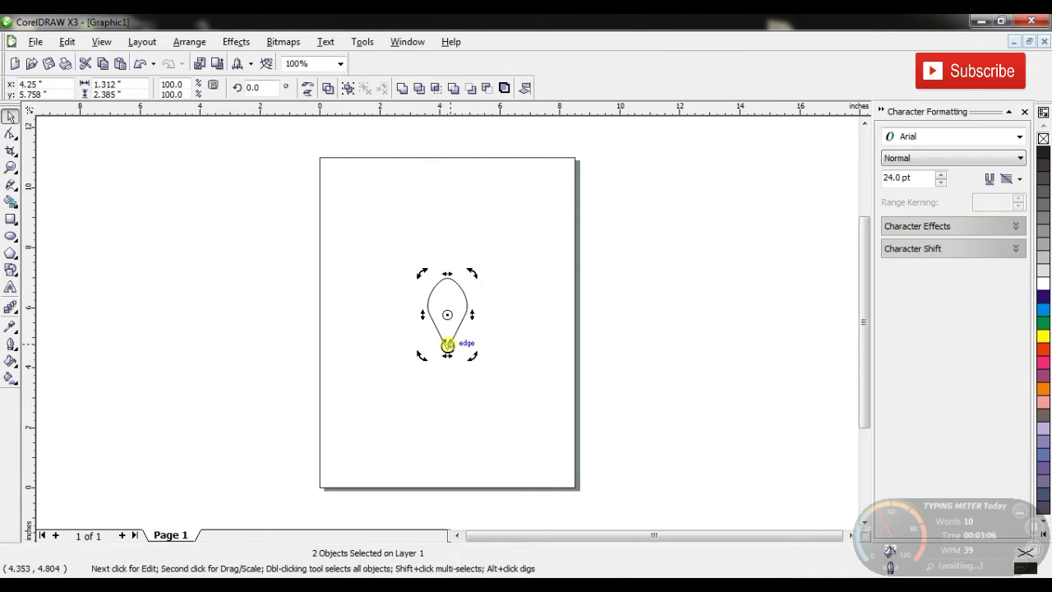
drag(336, 265, 415, 348)
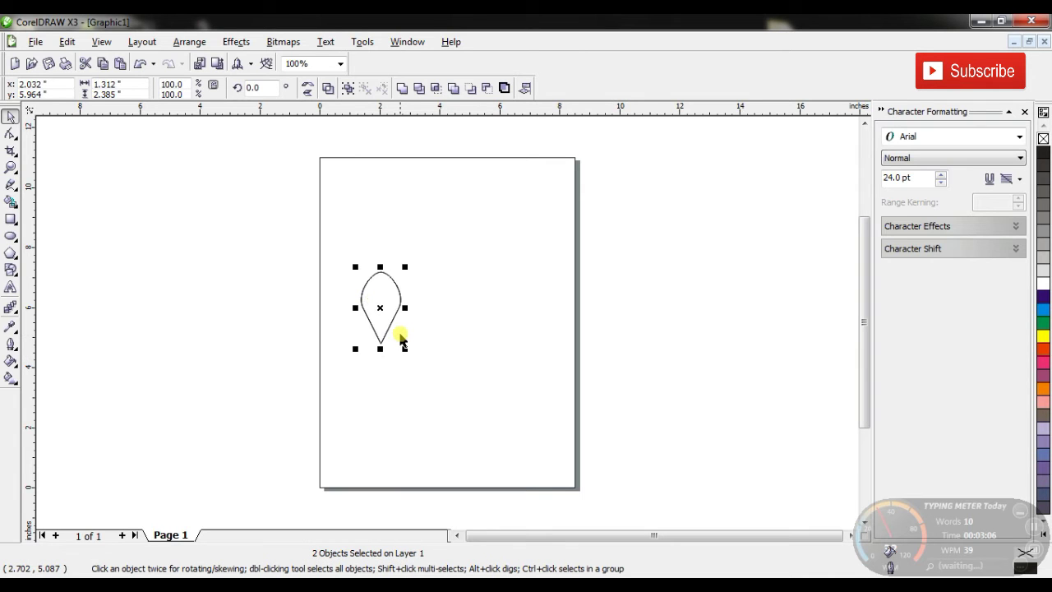
Move the petal's rotation centre to its rounded top node and rotate a copy about 12.5° around it
click(384, 306)
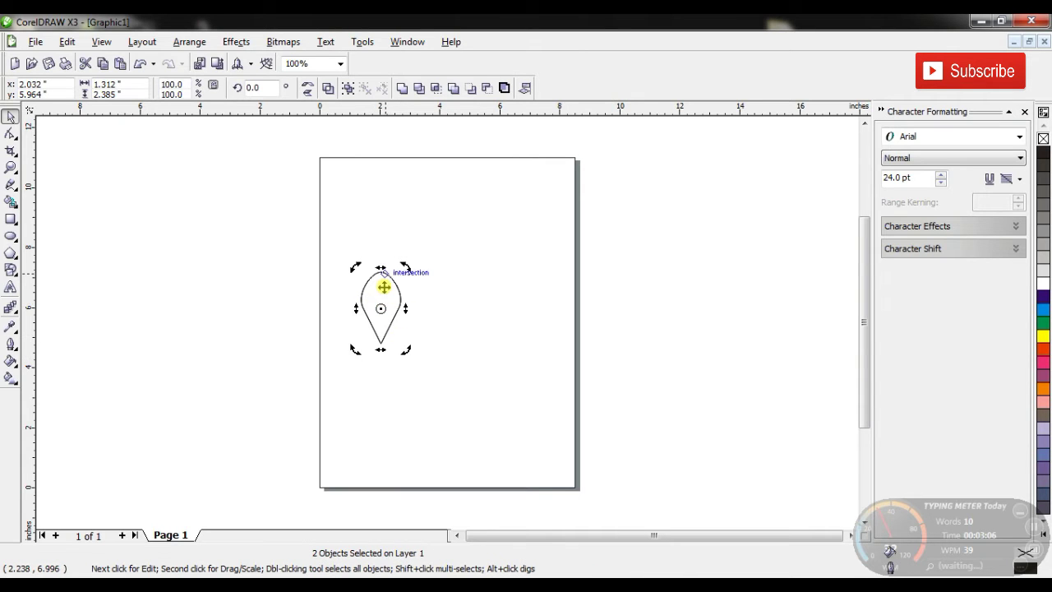
drag(381, 308, 384, 277)
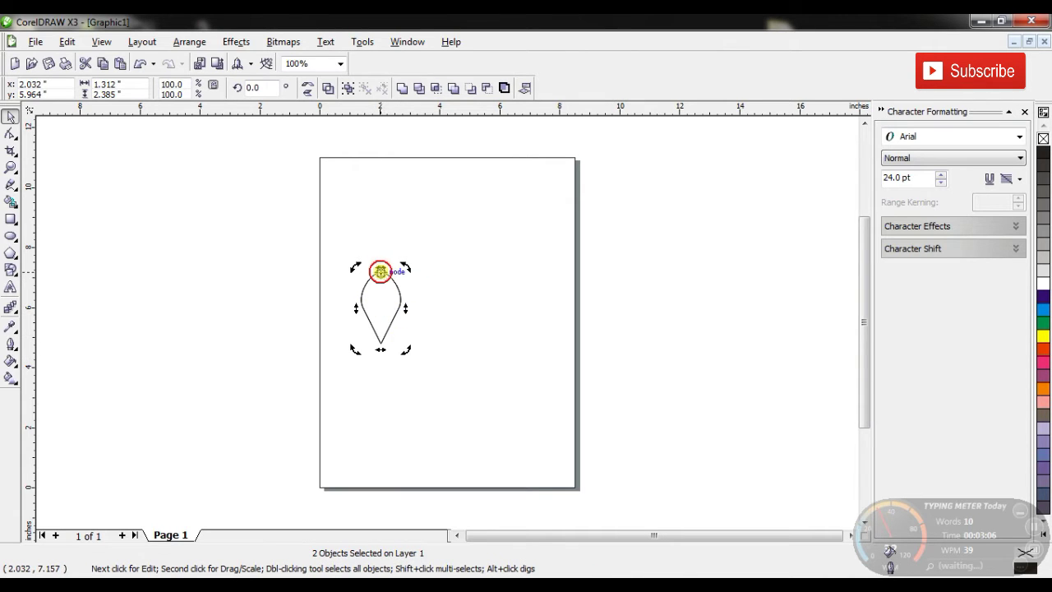
drag(404, 353, 419, 342)
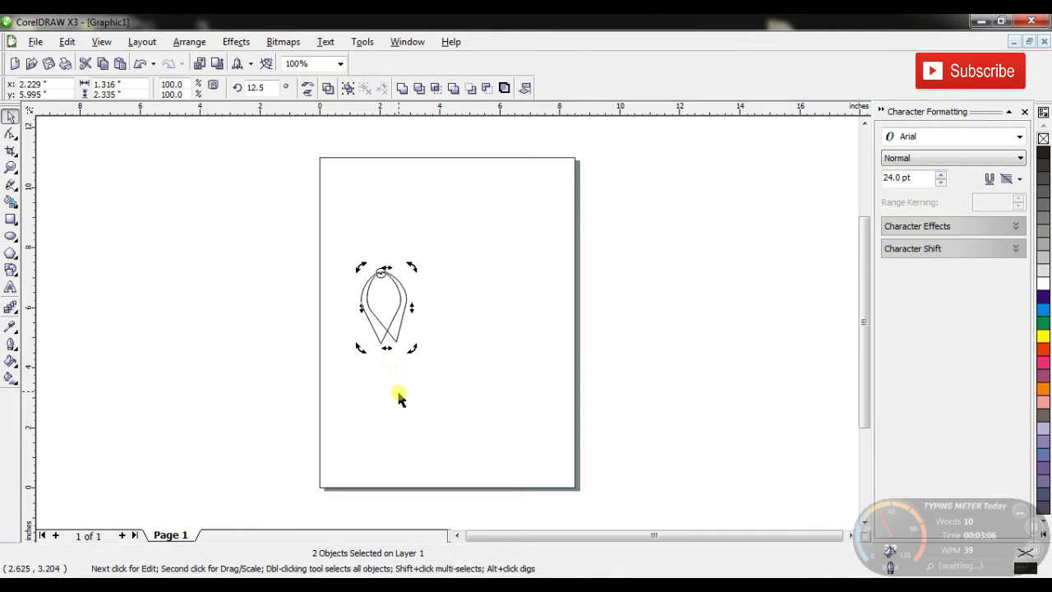
Repeat the rotated petal copy around the rotation centre until the petals form a full flower
key(ctrl+d)
key(ctrl+d)
key(ctrl+d)
key(ctrl+d)
key(ctrl+d)
key(ctrl+d)
key(ctrl+d)
key(ctrl+d)
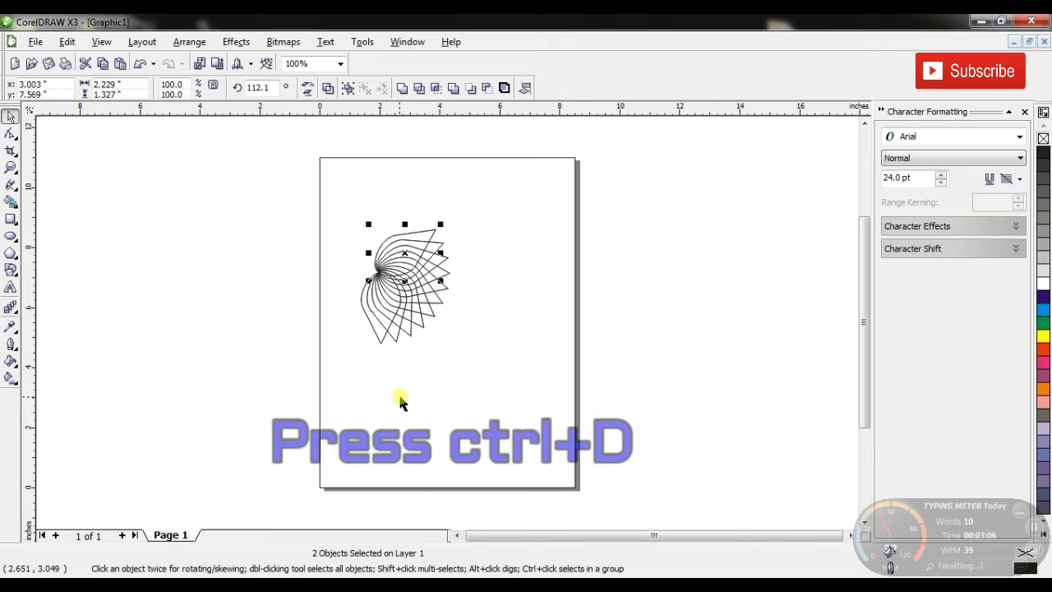
key(ctrl+d)
key(ctrl+d)
key(ctrl+d)
key(ctrl+d)
key(ctrl+d)
key(ctrl+d)
key(ctrl+d)
key(ctrl+d)
key(ctrl+d)
key(ctrl+d)
key(ctrl+d)
key(ctrl+d)
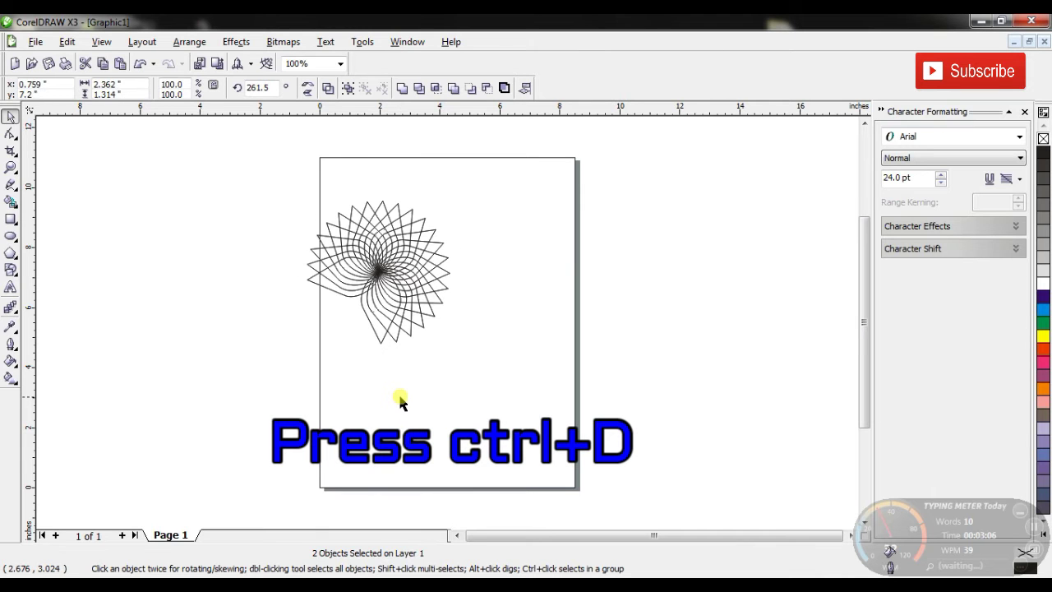
key(ctrl+d)
key(ctrl+d)
key(ctrl+d)
key(ctrl+d)
key(ctrl+d)
key(ctrl+d)
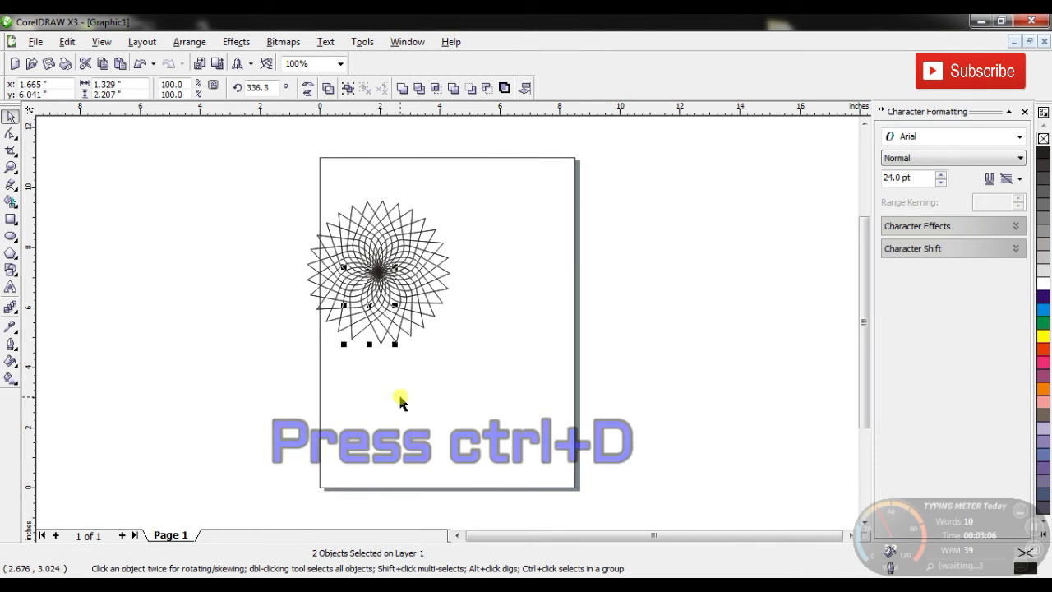
Move the whole flower toward the middle of the page and try a red fill on it
drag(272, 179, 472, 394)
drag(377, 288, 457, 305)
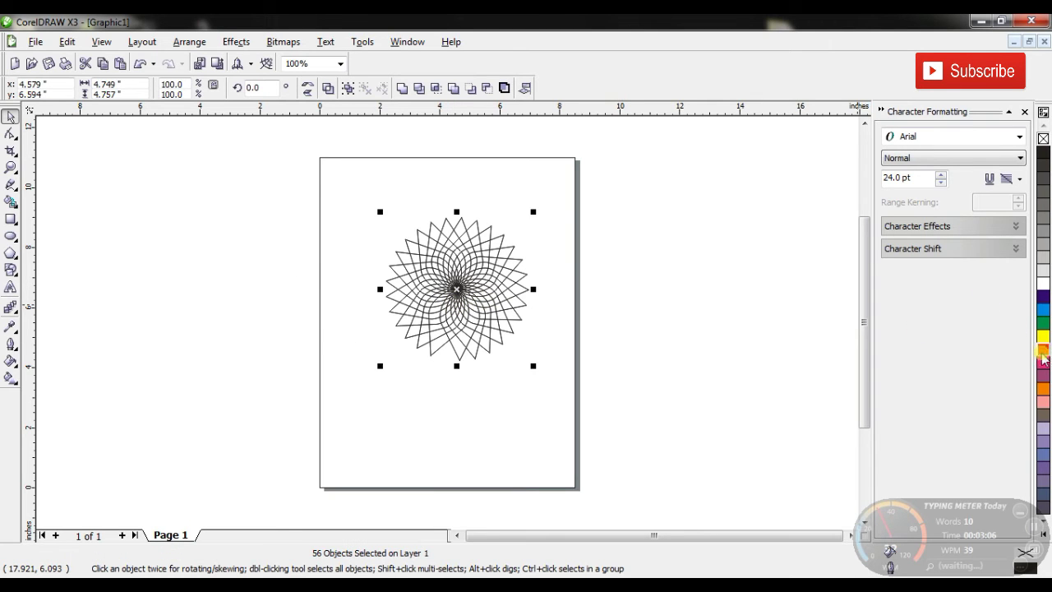
click(1042, 352)
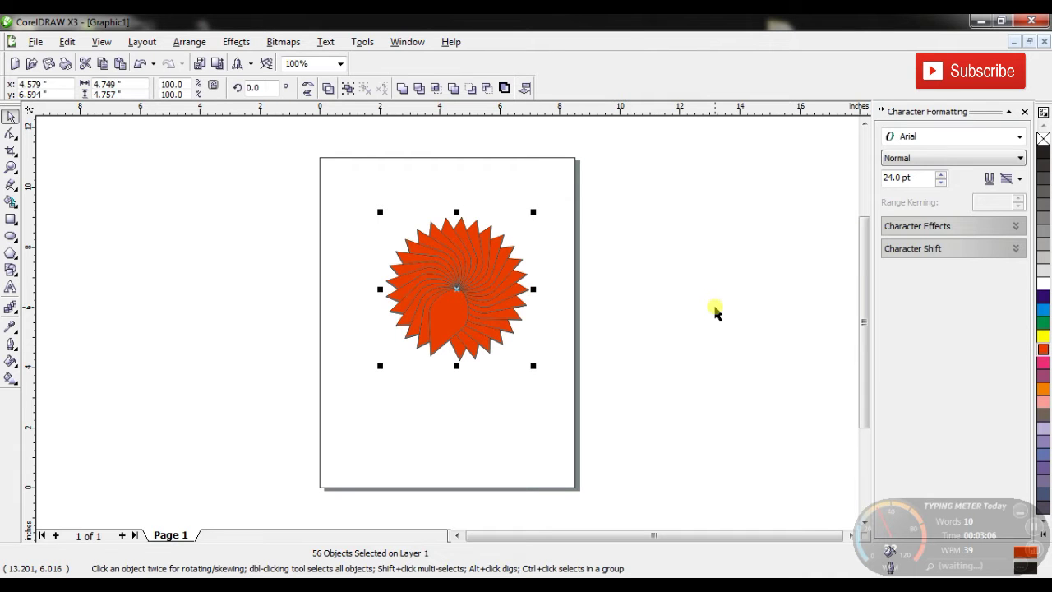
key(ctrl+z)
Fill all the flower's petals red, overlay an unfilled copy on them, and give the petals yellow outlines
drag(344, 185, 609, 410)
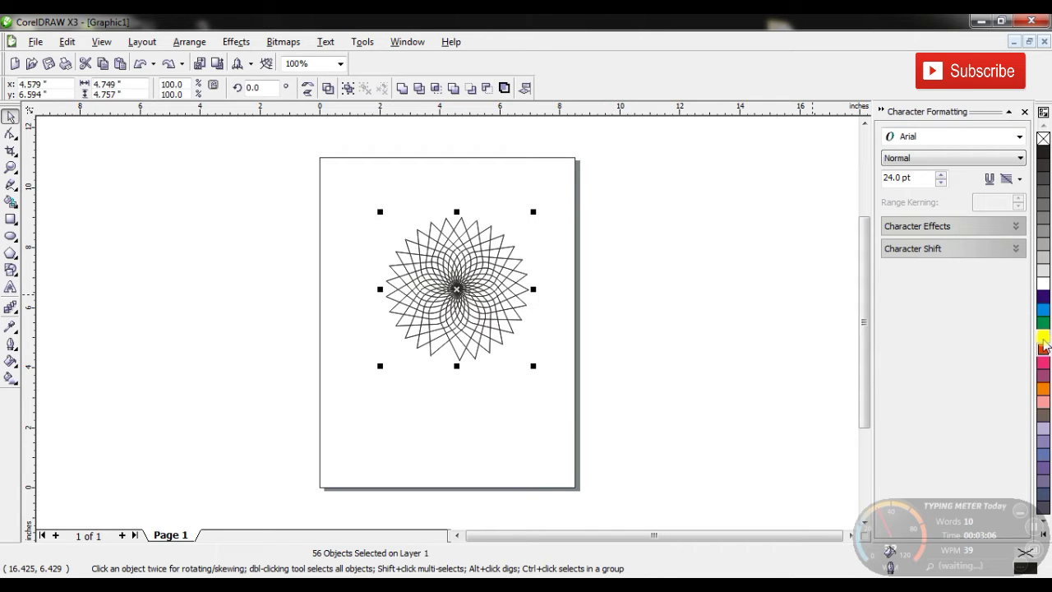
click(1044, 358)
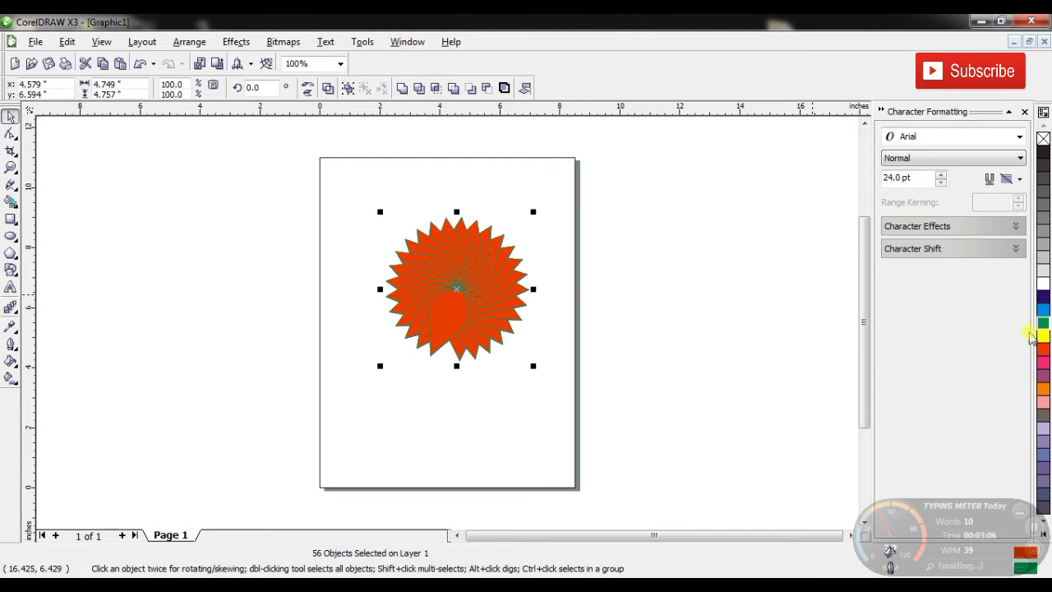
drag(336, 206, 562, 378)
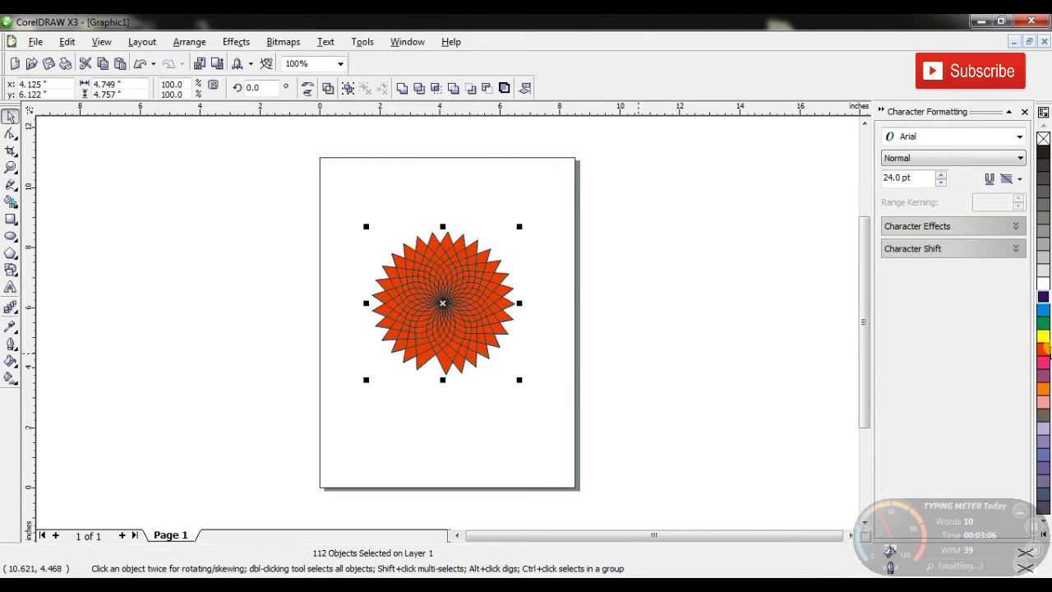
right_click(1043, 335)
Select the whole flower and move it into the upper part of the page
click(196, 270)
drag(354, 222, 550, 408)
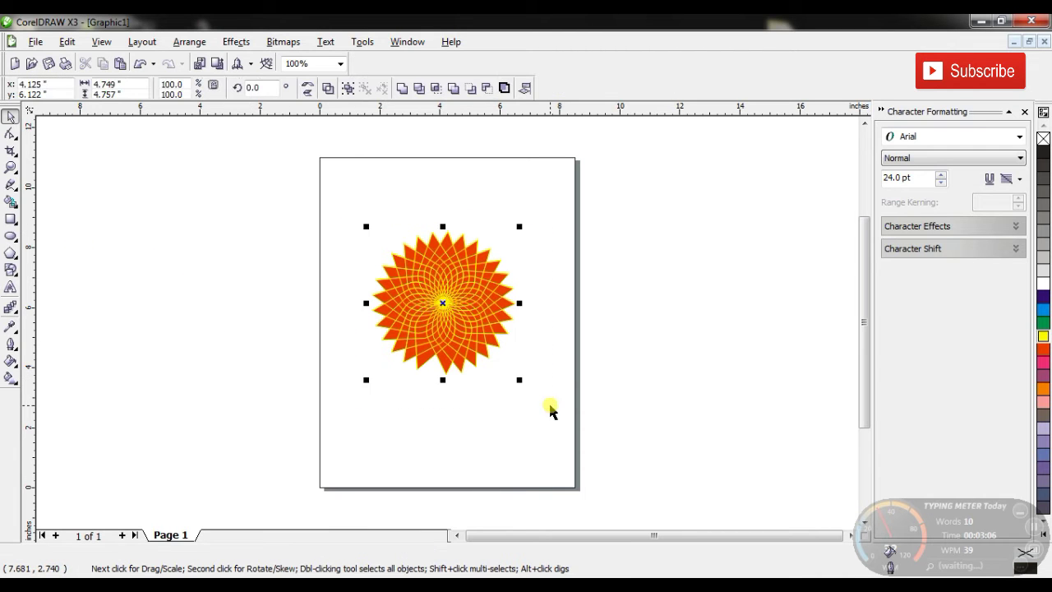
drag(456, 263, 446, 215)
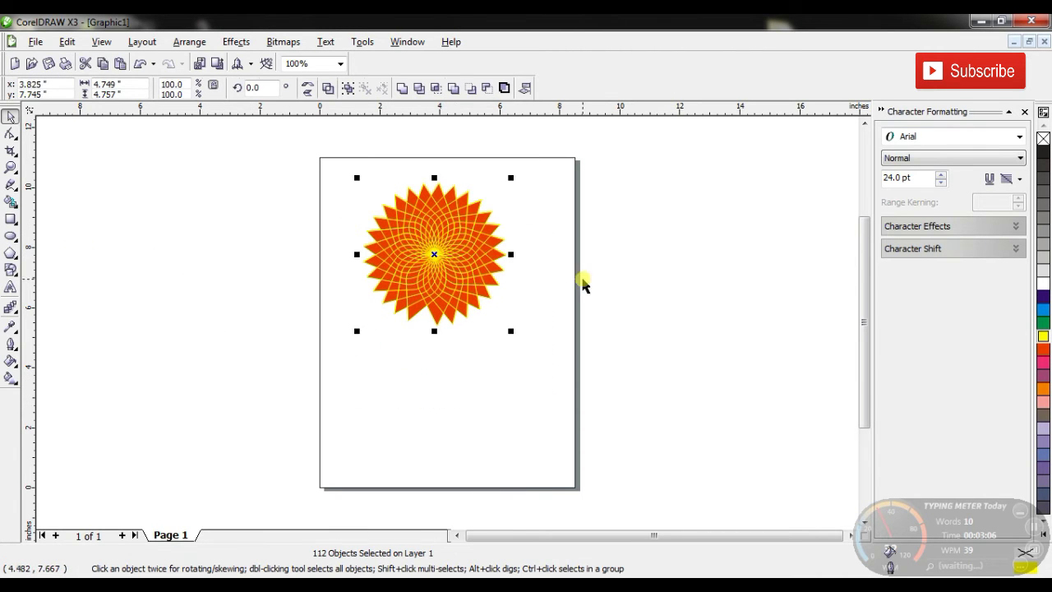
Draw a freehand curved stem about 1.6 by 4.5 inches below the flower with an 8-point green outline
click(580, 281)
click(11, 184)
mouse_move(425, 310)
mouse_down()
mouse_move(429, 346)
mouse_move(470, 444)
mouse_up()
click(10, 344)
click(153, 356)
right_click(1042, 322)
key(space)
drag(439, 366, 442, 358)
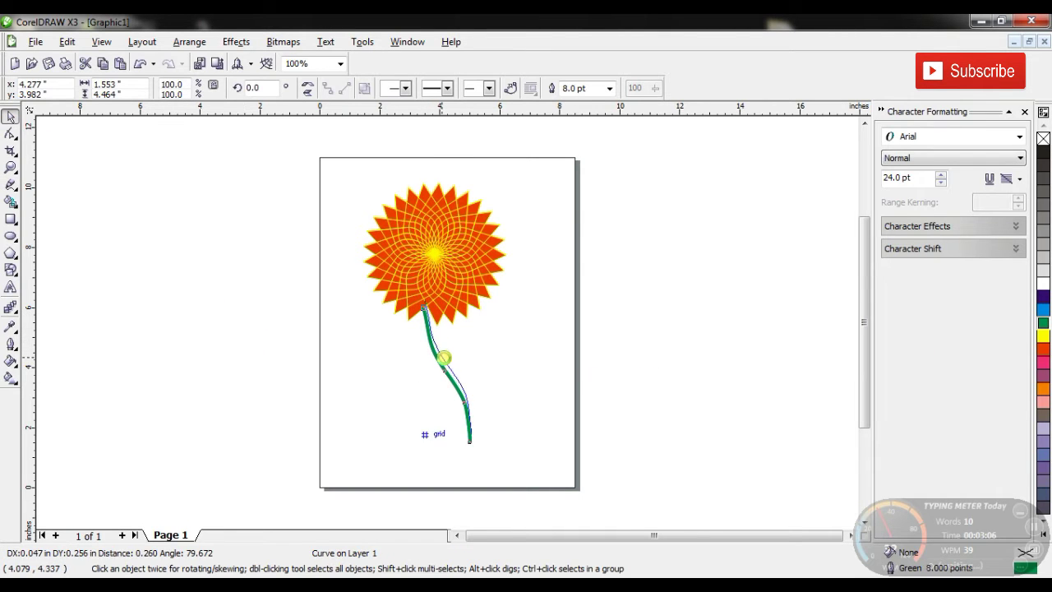
click(491, 396)
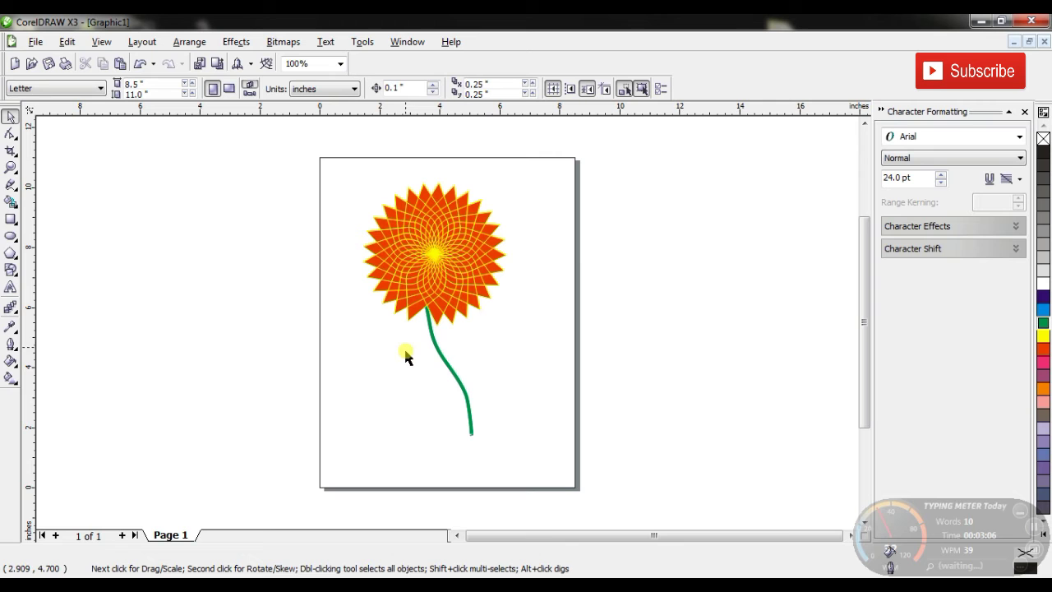
Draw a tapered Artistic Media stroke, narrow it into a thick stem under the flower, and fill it green
click(12, 187)
drag(298, 296, 349, 519)
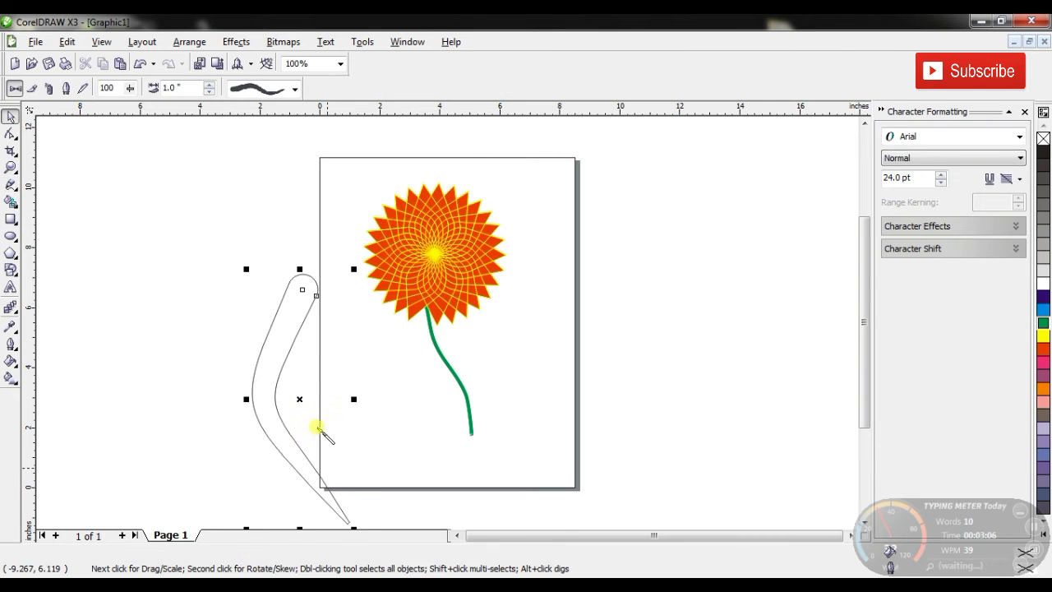
click(10, 117)
drag(259, 361, 378, 375)
mouse_move(469, 410)
mouse_down()
mouse_move(421, 411)
mouse_move(403, 373)
mouse_move(418, 404)
mouse_up()
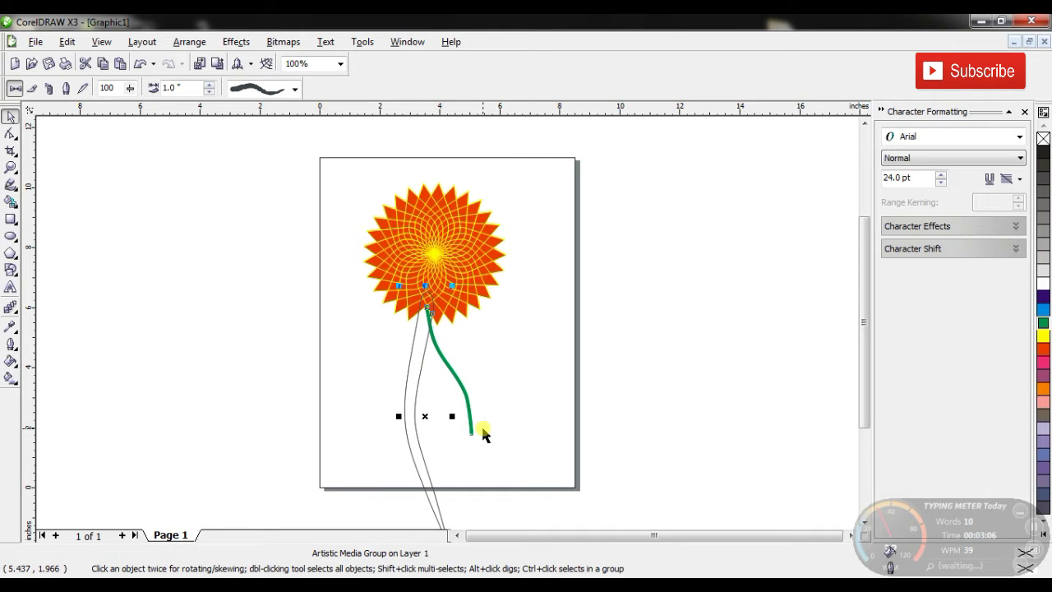
click(1043, 324)
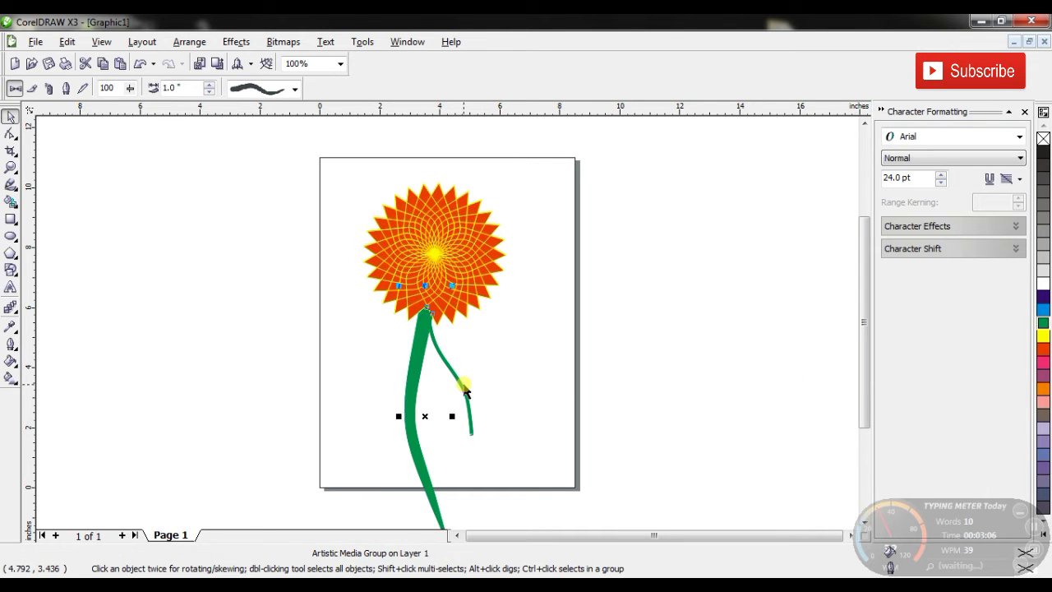
Move the thin green stem to the left side of the thick stem as a side branch
click(465, 385)
click(463, 386)
mouse_move(463, 390)
mouse_down()
mouse_move(468, 427)
mouse_move(457, 441)
mouse_move(405, 419)
mouse_up()
click(147, 354)
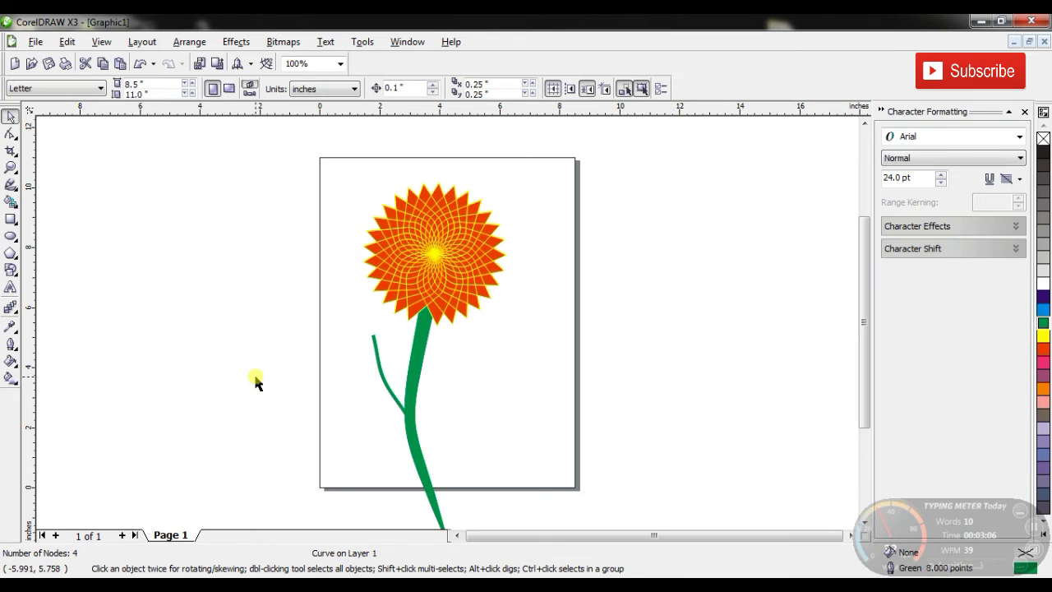
Place a copy of the flower left of the page, shrink it to about 2.5 inches, and fill it magenta
click(12, 236)
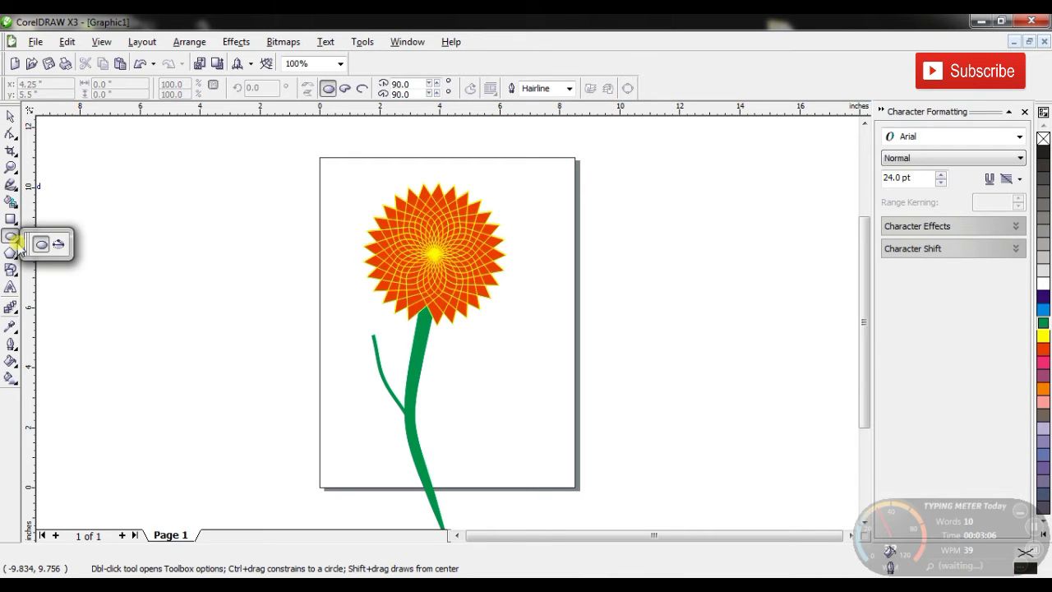
key(space)
drag(340, 160, 519, 330)
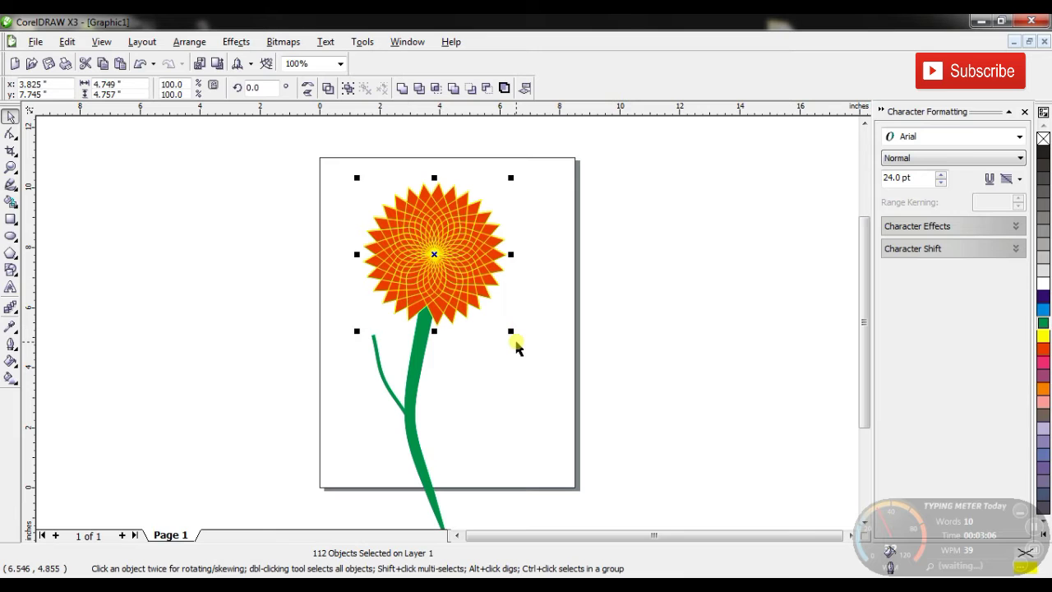
drag(434, 256, 434, 257)
drag(286, 282, 284, 282)
drag(359, 204, 305, 281)
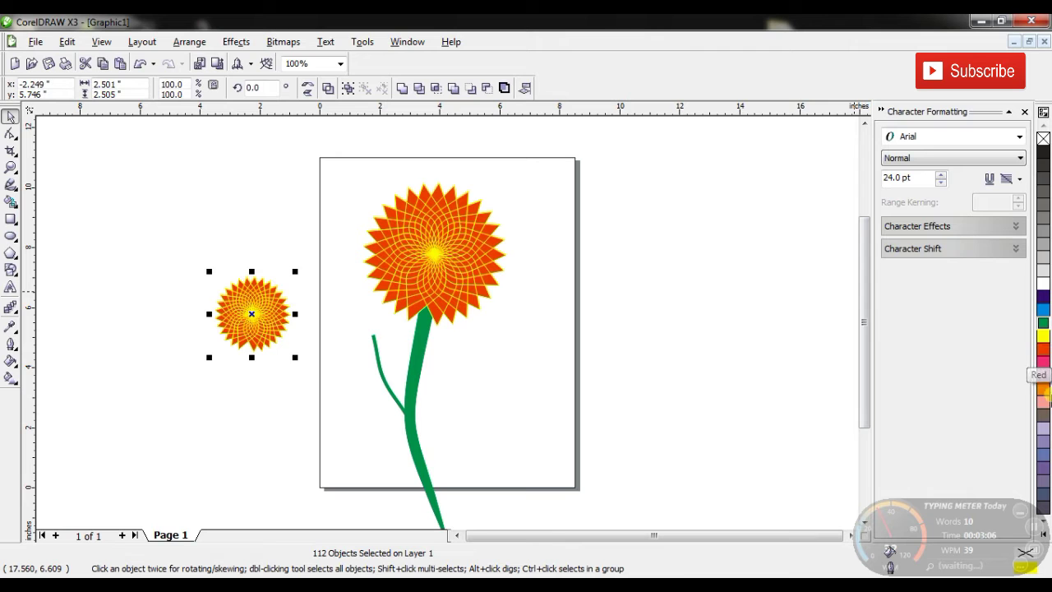
click(1043, 365)
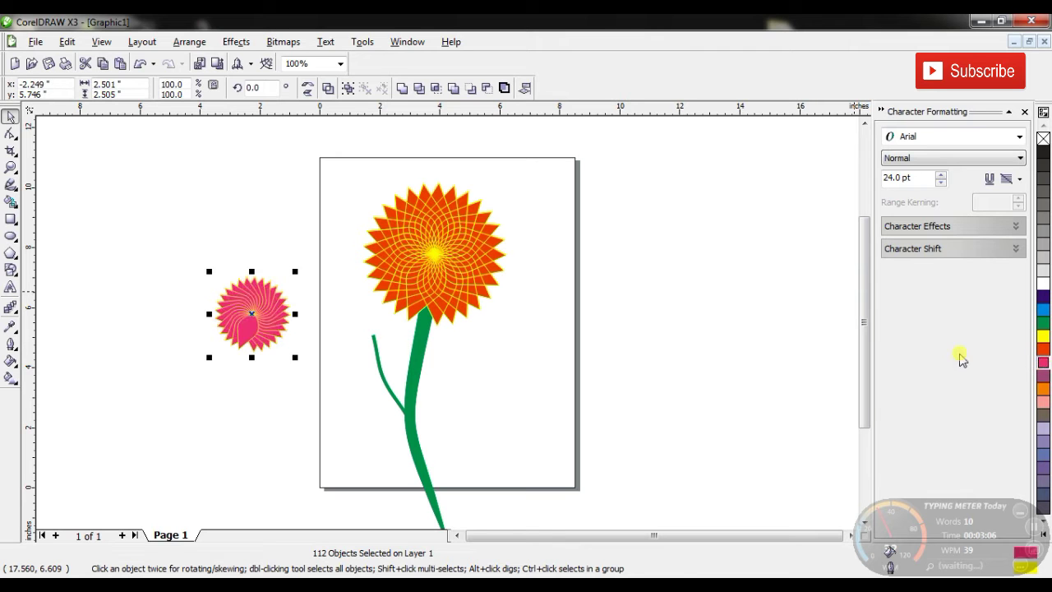
Undo the magenta fill on the small flower copy and give its petals a light green outline
key(ctrl+z)
drag(189, 253, 307, 376)
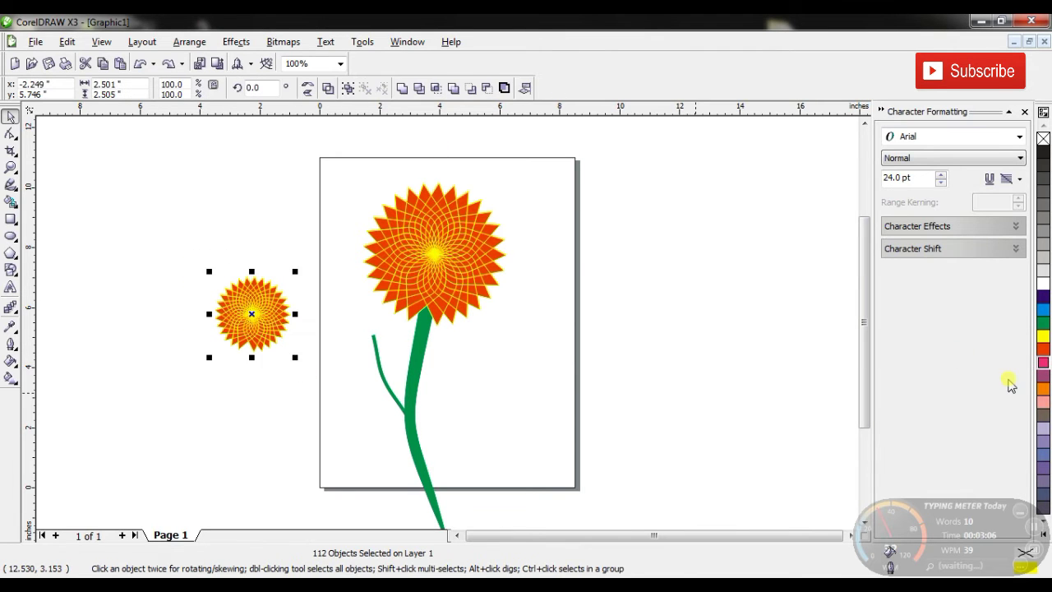
right_click(1043, 324)
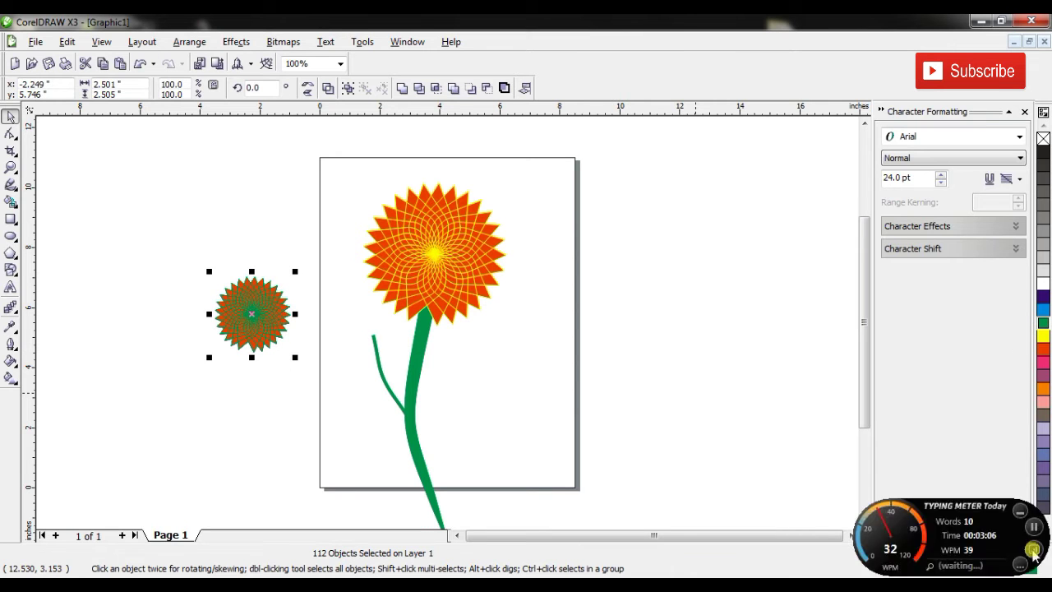
click(1037, 527)
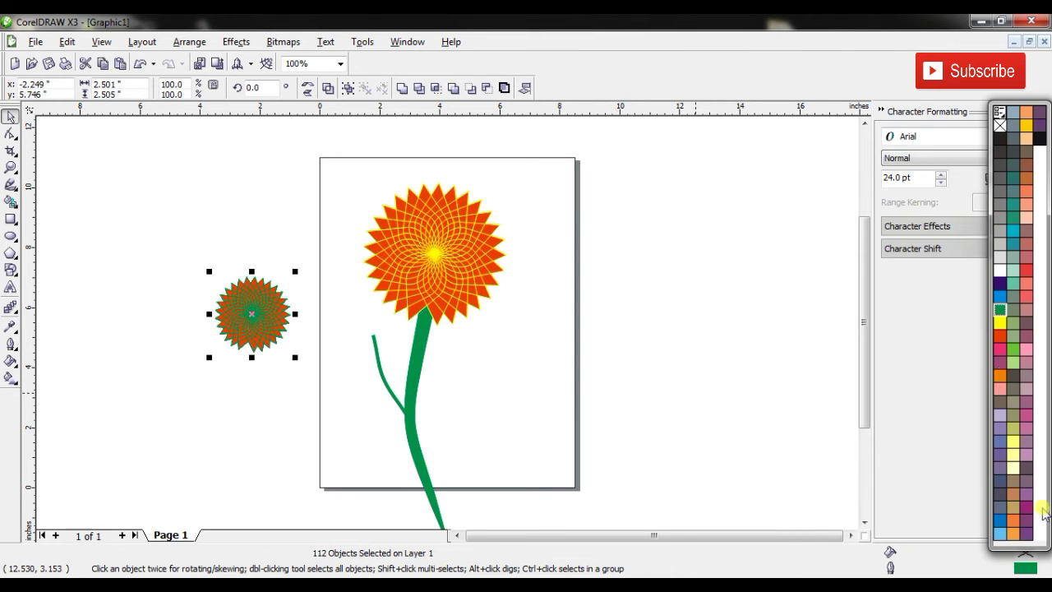
right_click(1012, 349)
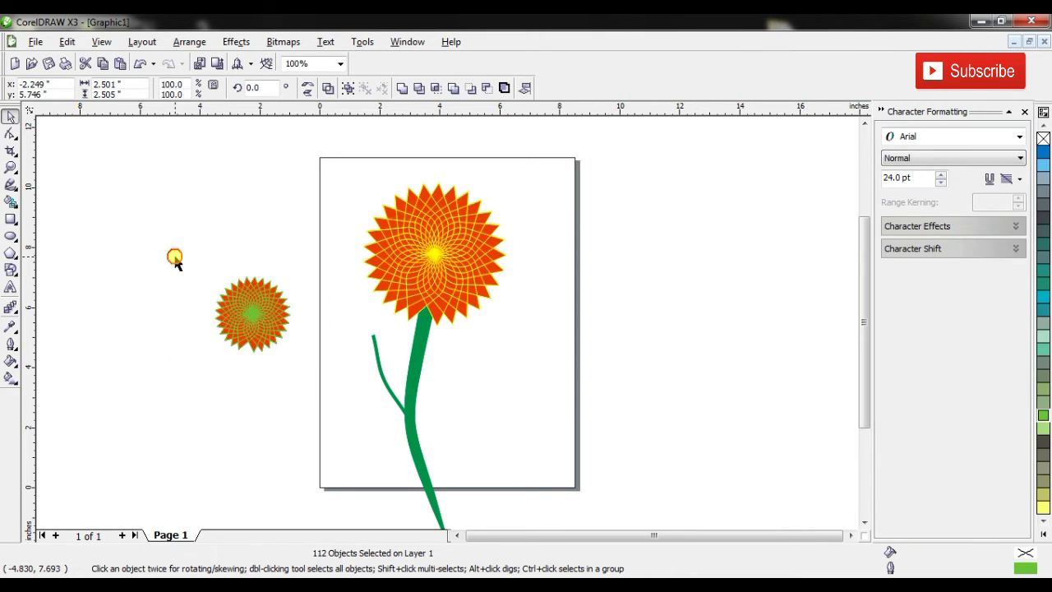
Move the small flower onto the tip of the thin side branch and group its petals
drag(277, 316, 350, 337)
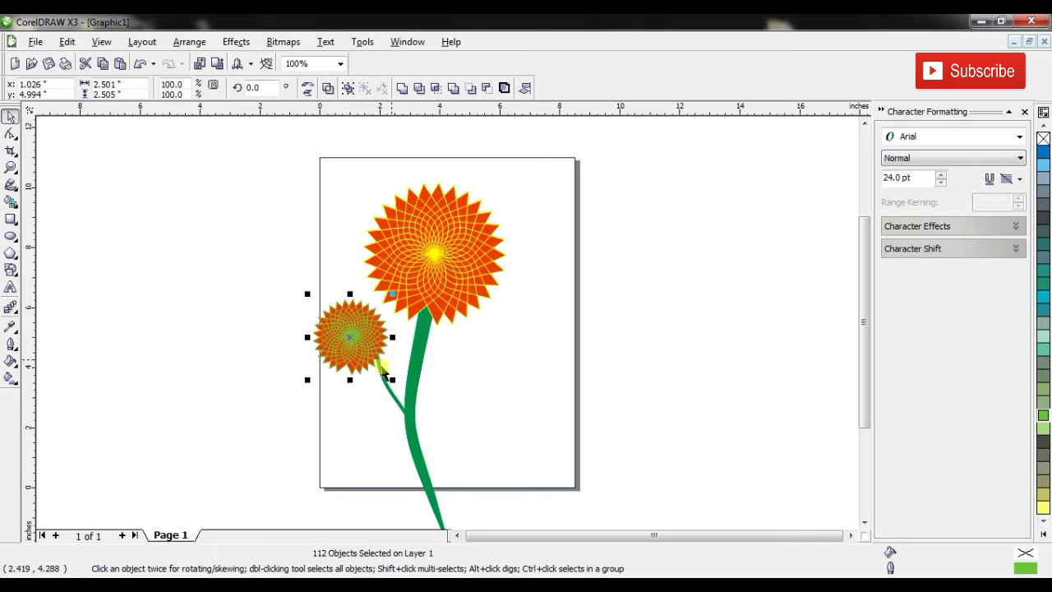
key(ctrl+g)
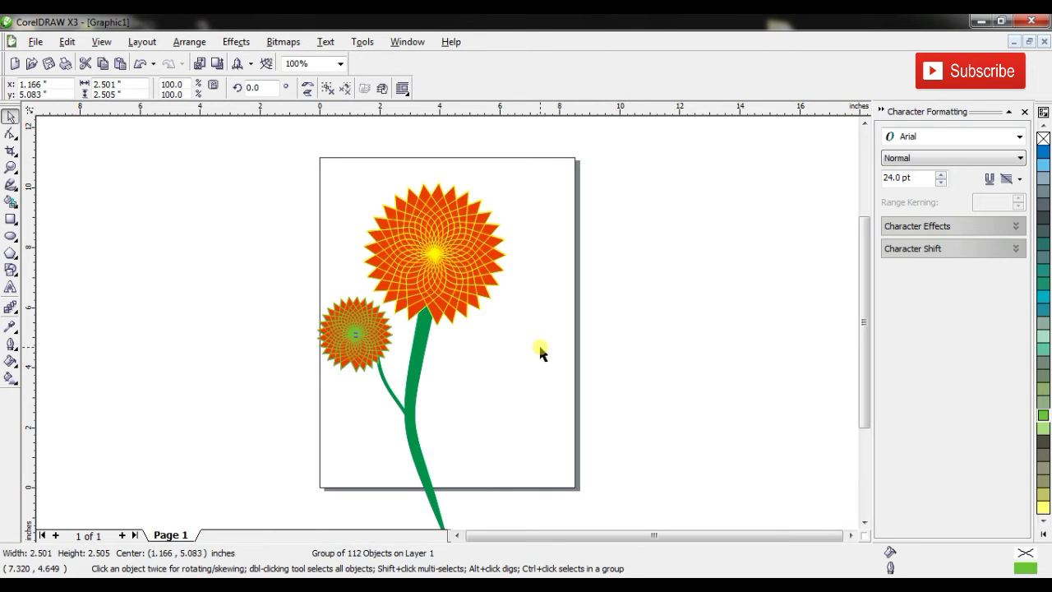
click(322, 366)
Duplicate the thin side branch, rotate the copy 180 degrees, and place it on the right side of the thick stem
click(386, 392)
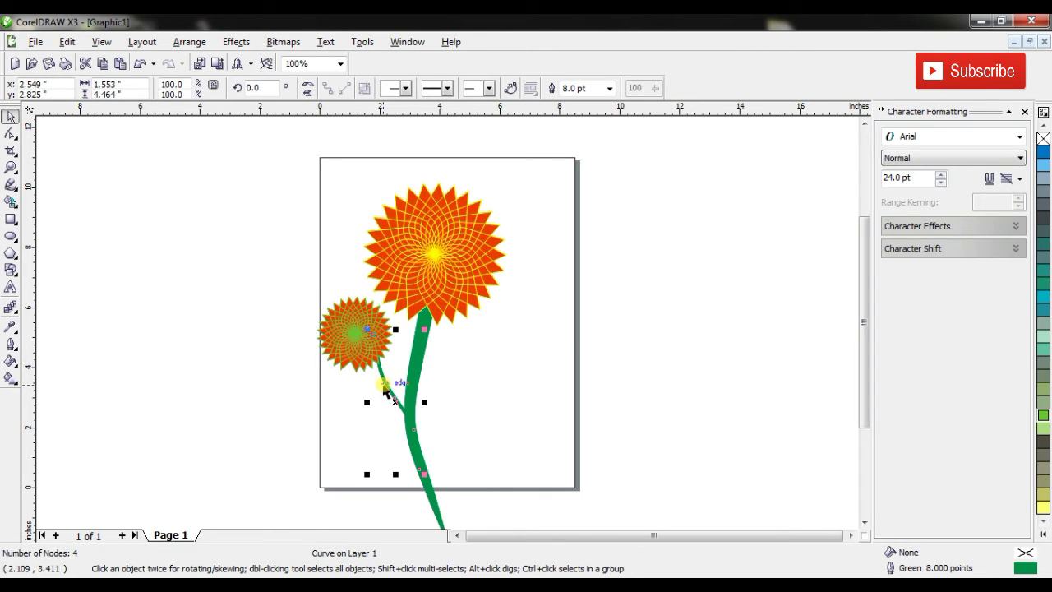
click(348, 88)
drag(381, 431, 439, 452)
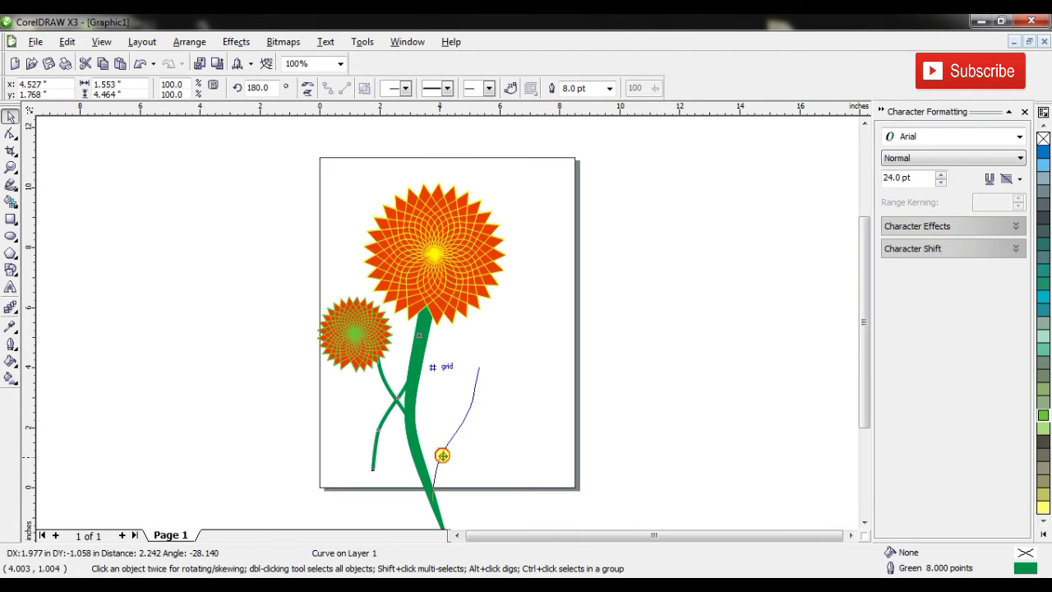
click(218, 240)
click(11, 185)
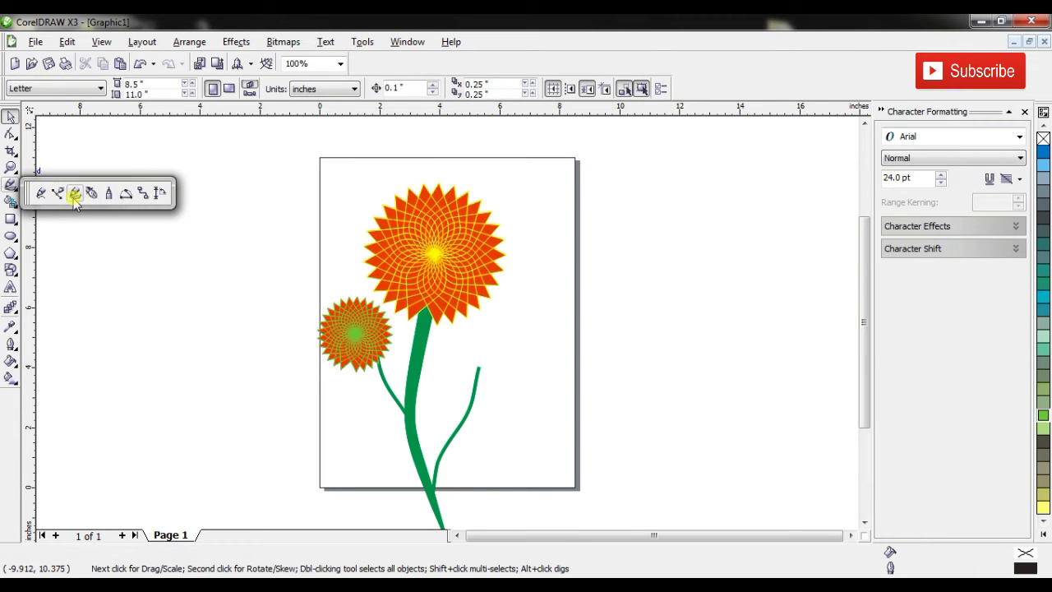
click(73, 195)
click(48, 89)
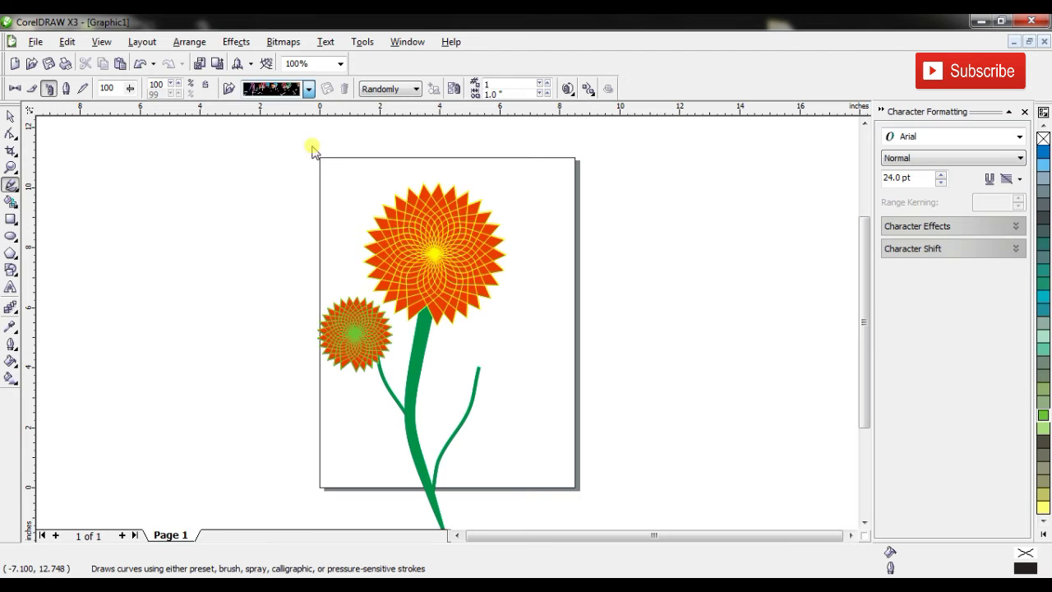
click(308, 89)
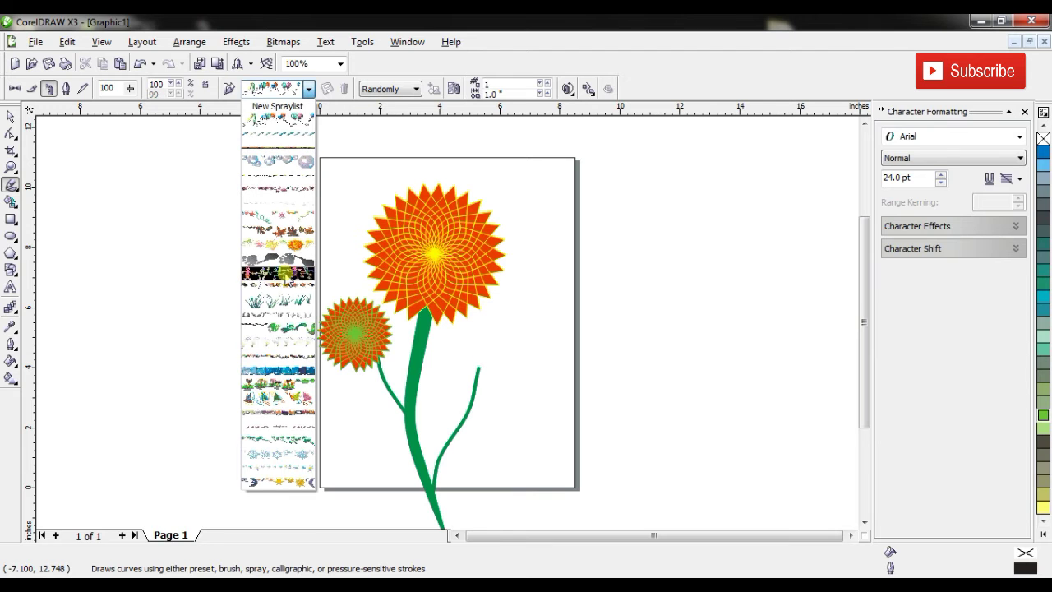
click(297, 401)
drag(600, 304, 571, 428)
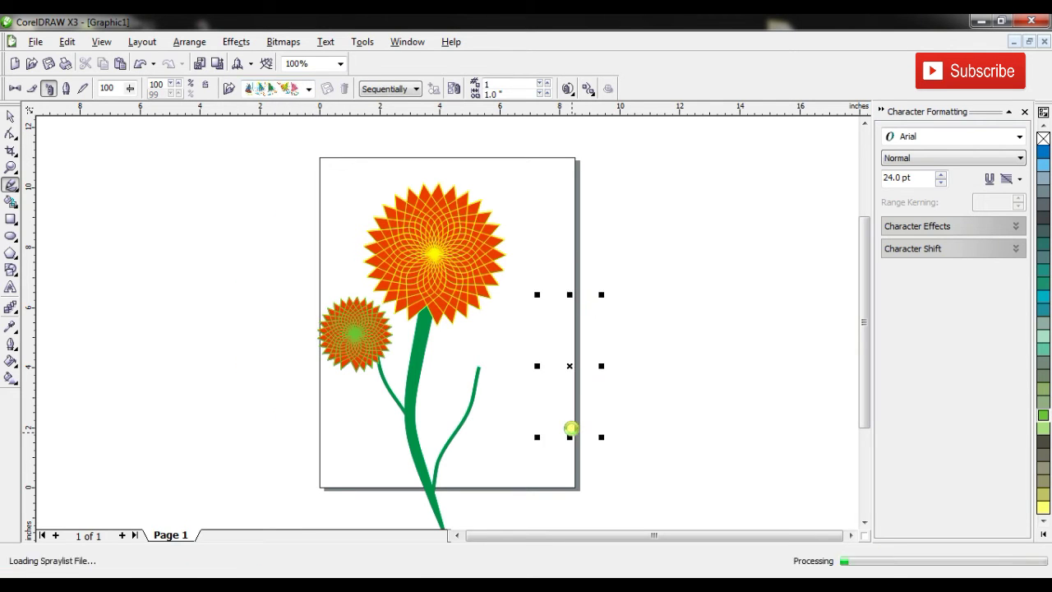
key(Delete)
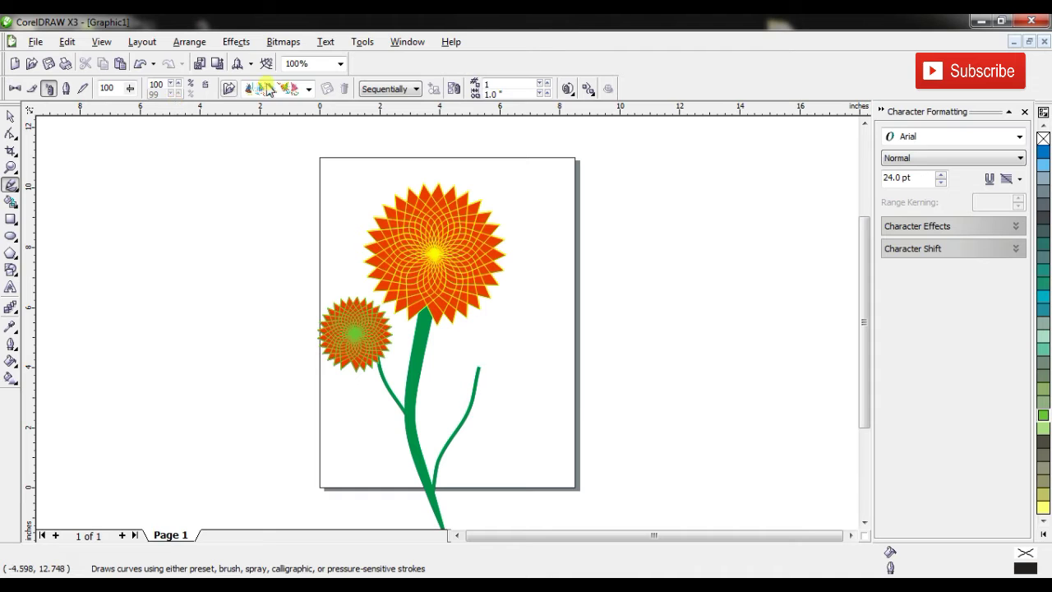
click(31, 88)
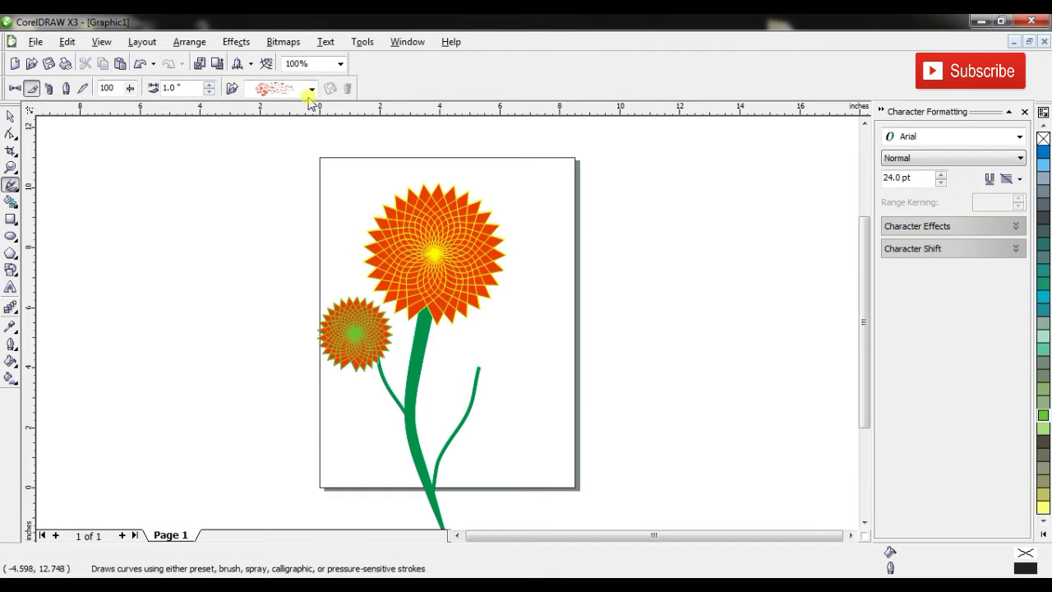
click(311, 88)
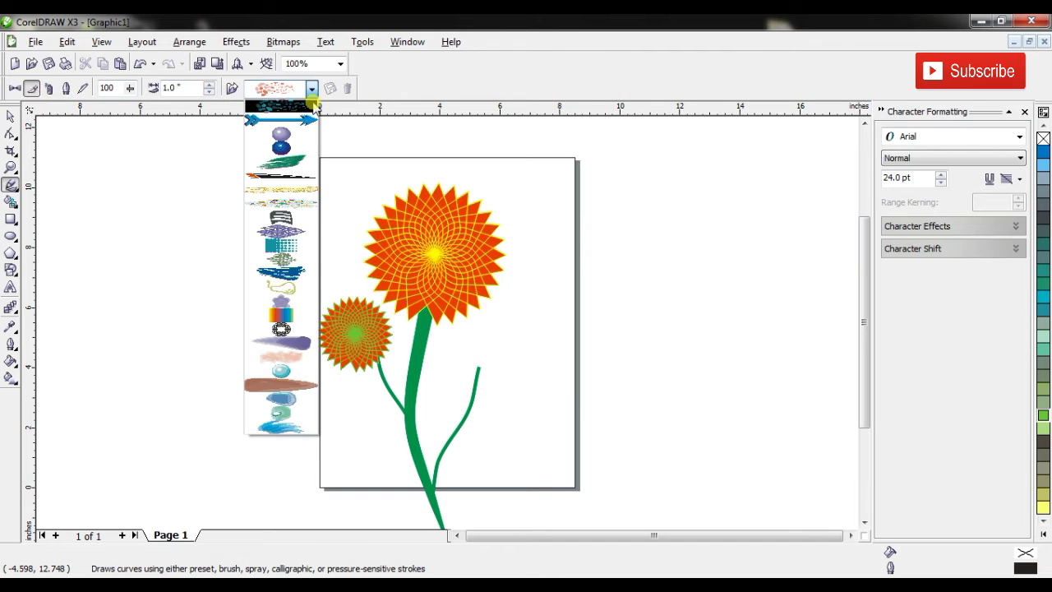
click(297, 175)
drag(473, 370, 559, 345)
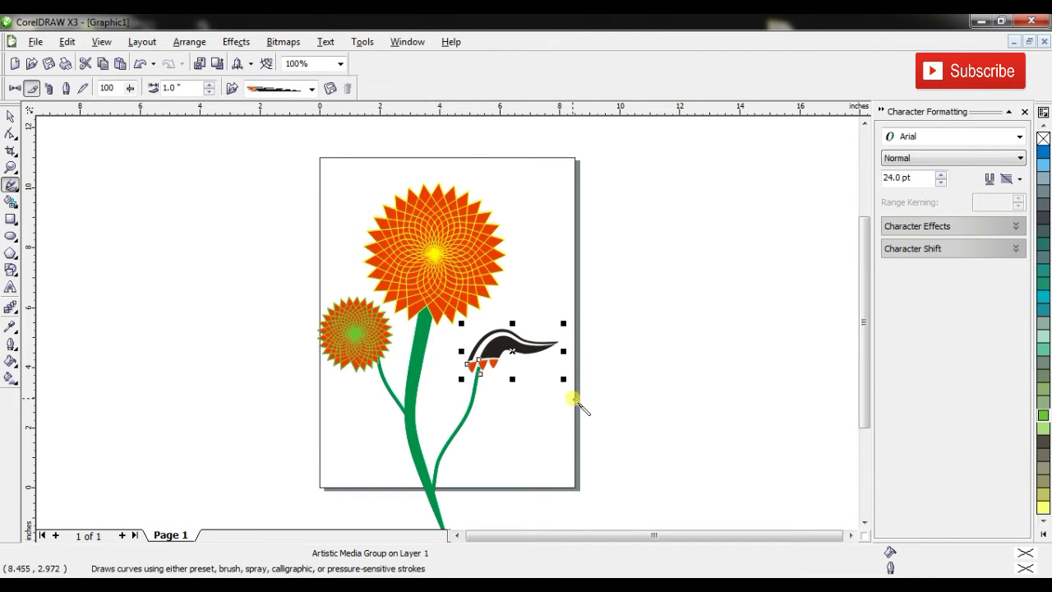
key(Delete)
click(311, 89)
click(279, 169)
mouse_move(470, 415)
mouse_down()
mouse_move(557, 332)
mouse_move(574, 345)
mouse_up()
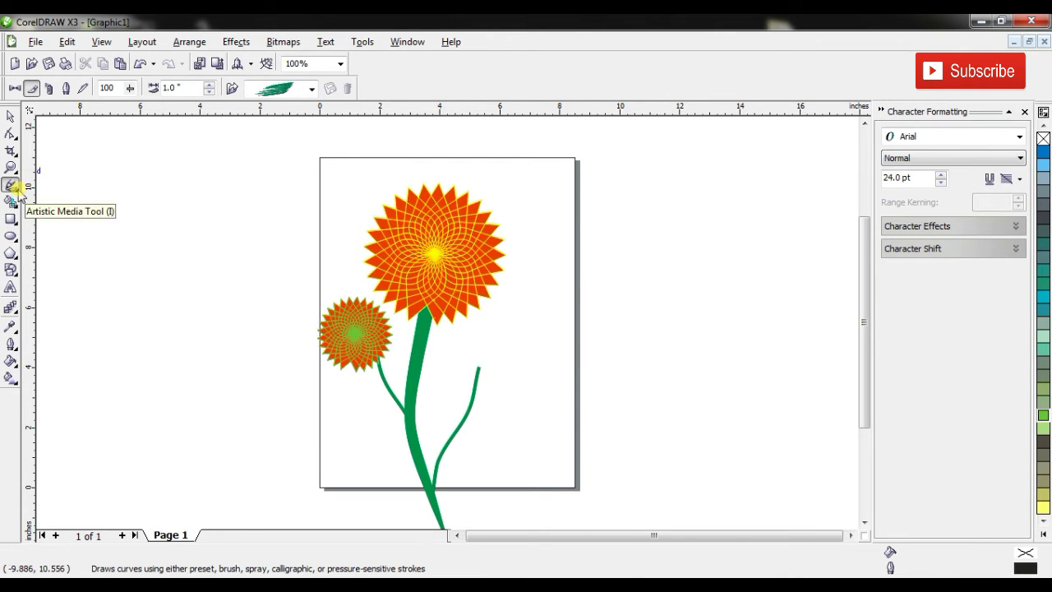
click(18, 193)
click(88, 195)
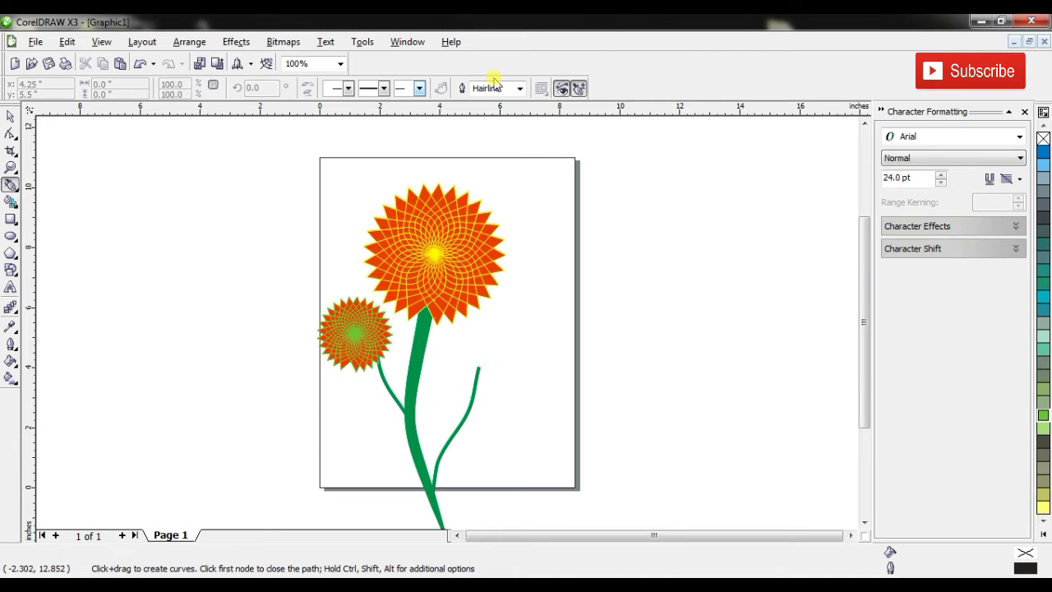
Spray Artistic Media grass in overlapping strokes across the page's lower edge and around the base of the stems
click(28, 182)
click(69, 194)
click(48, 88)
click(308, 89)
click(279, 306)
mouse_move(265, 454)
mouse_down()
mouse_move(434, 511)
mouse_move(567, 483)
mouse_up()
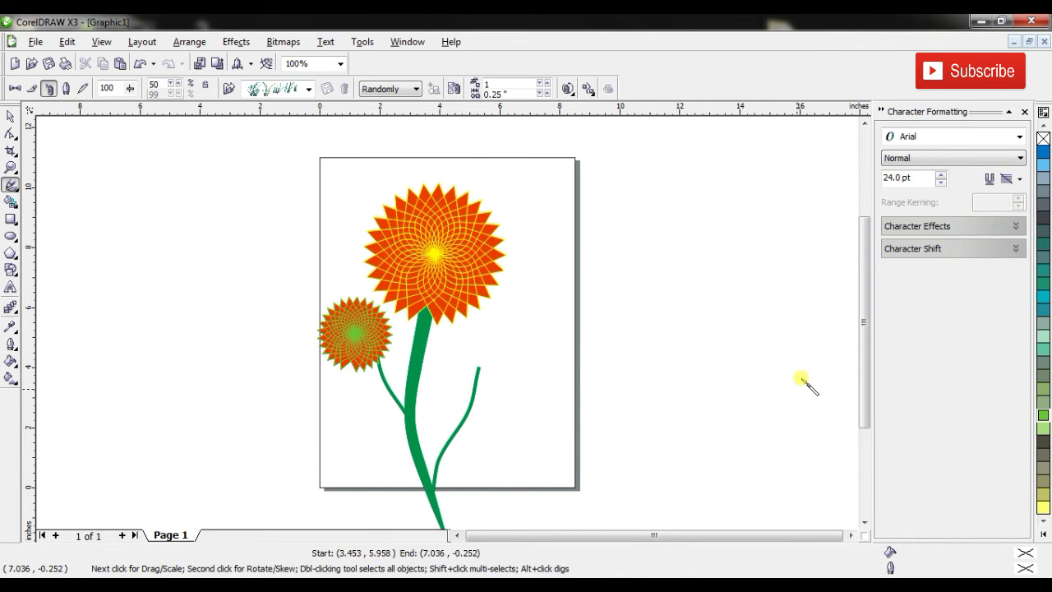
drag(863, 319, 863, 392)
mouse_move(260, 357)
mouse_down()
mouse_move(449, 445)
mouse_move(593, 373)
mouse_up()
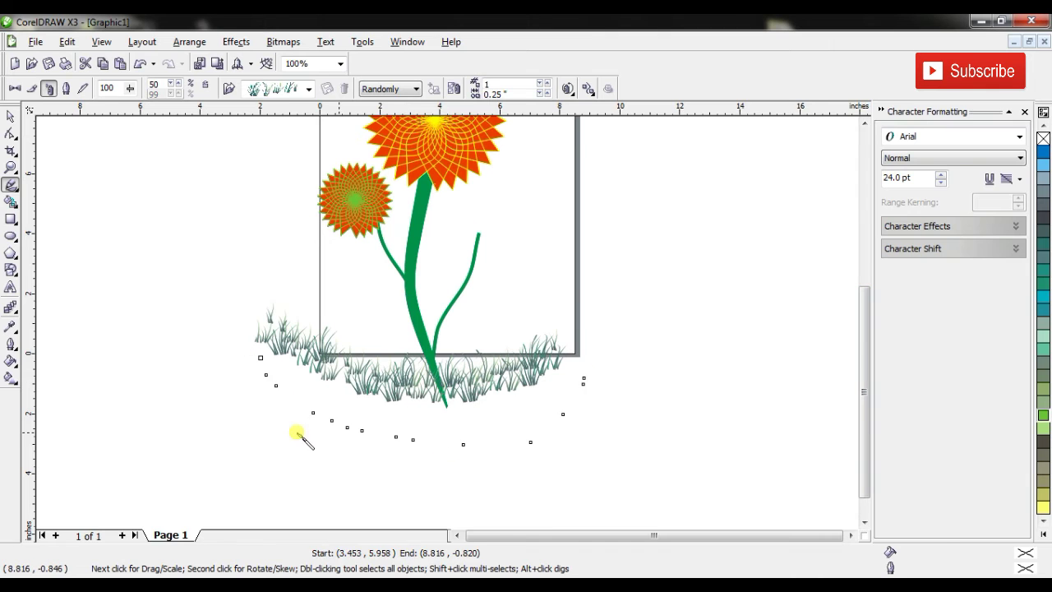
drag(297, 373, 571, 396)
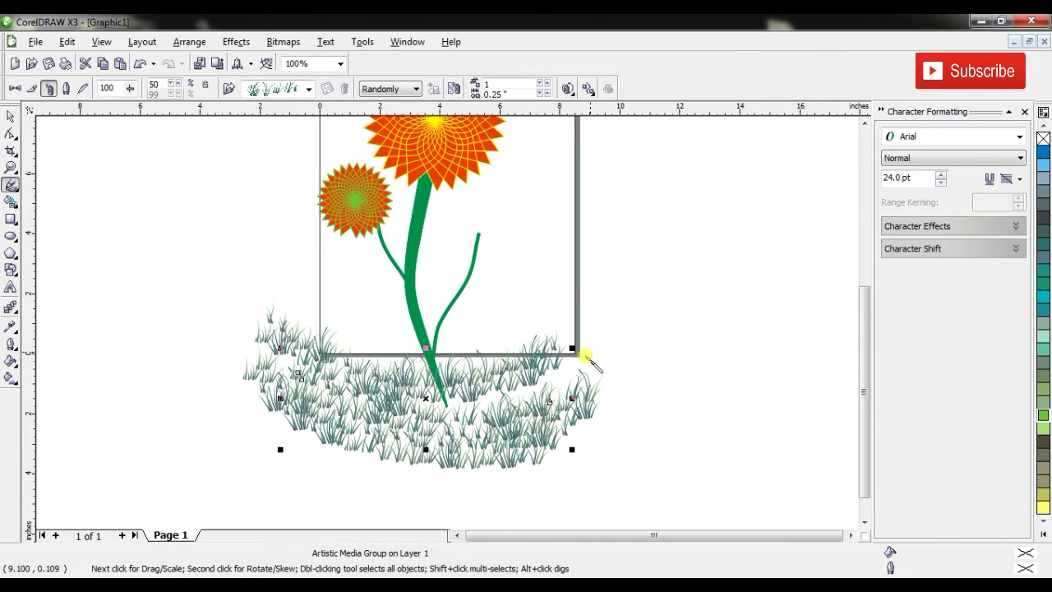
drag(588, 358, 460, 423)
drag(331, 350, 406, 348)
drag(473, 363, 526, 310)
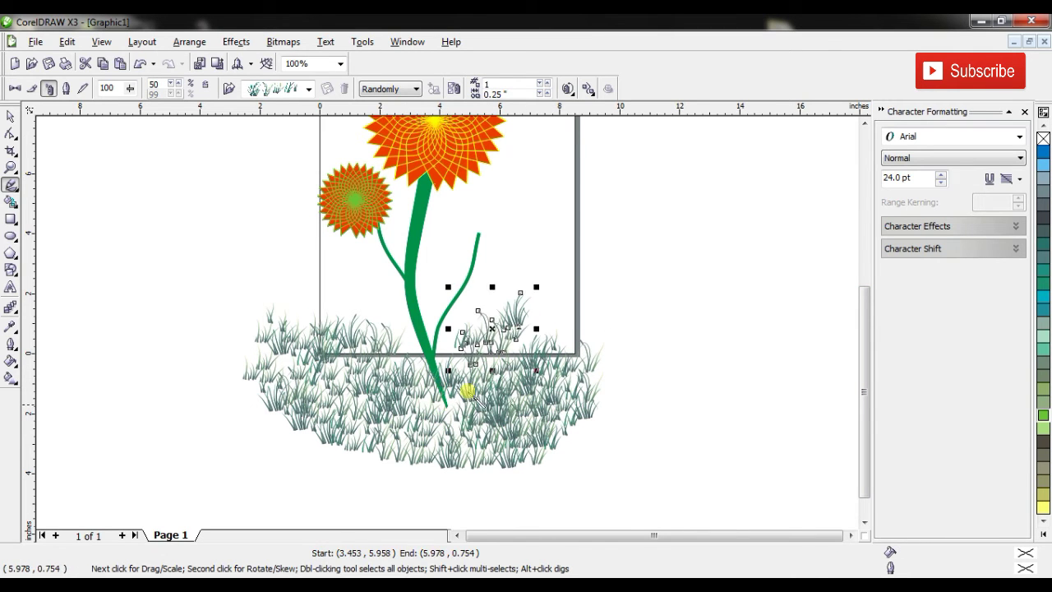
Draw an ellipse to the right of the page and set its size to 5 by 5 inches
click(866, 258)
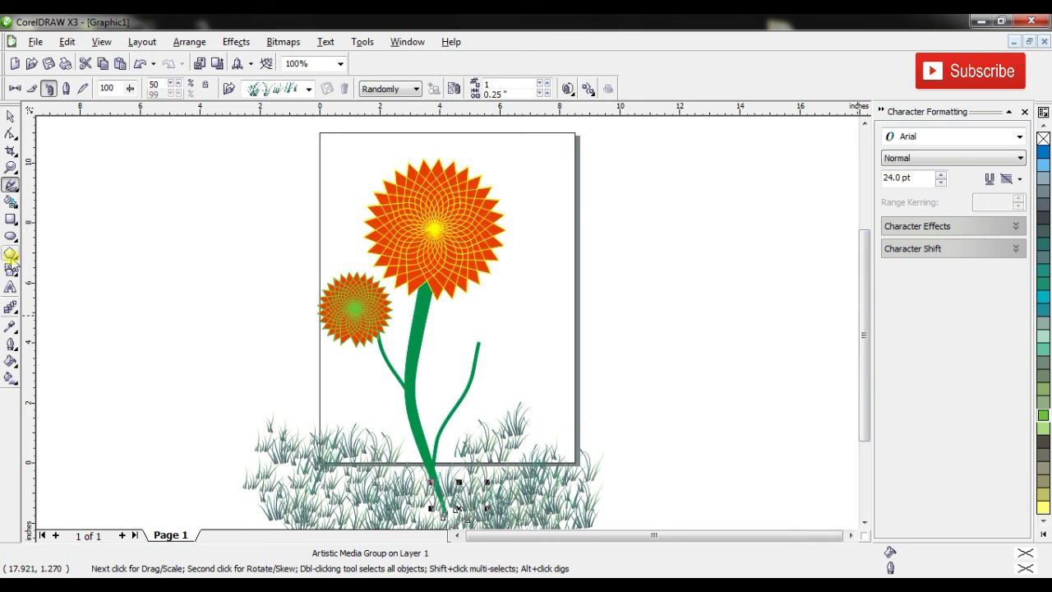
click(11, 254)
drag(645, 329, 739, 342)
click(10, 117)
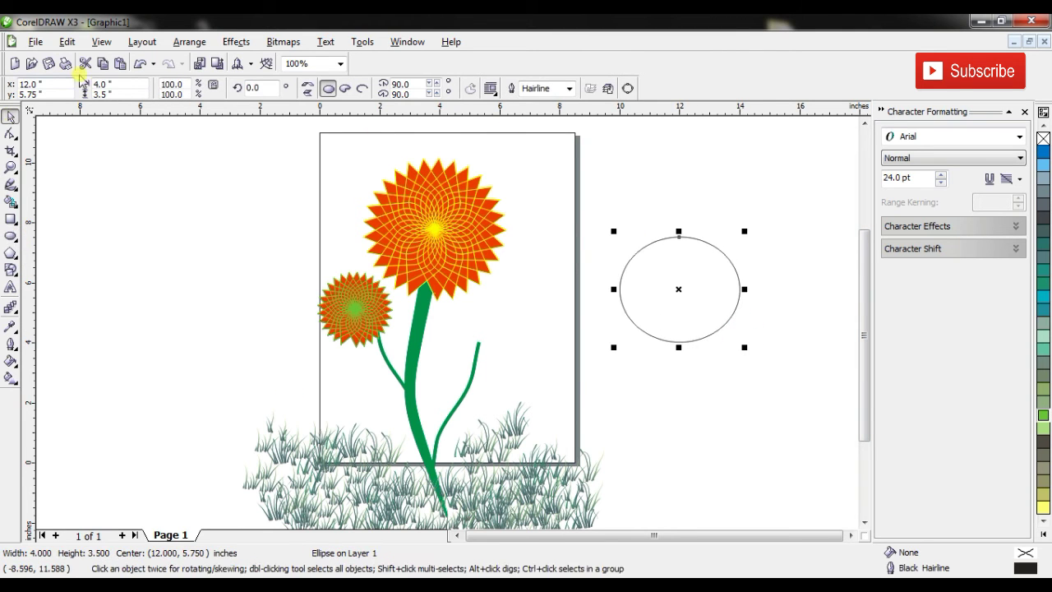
text(5)
key(Return)
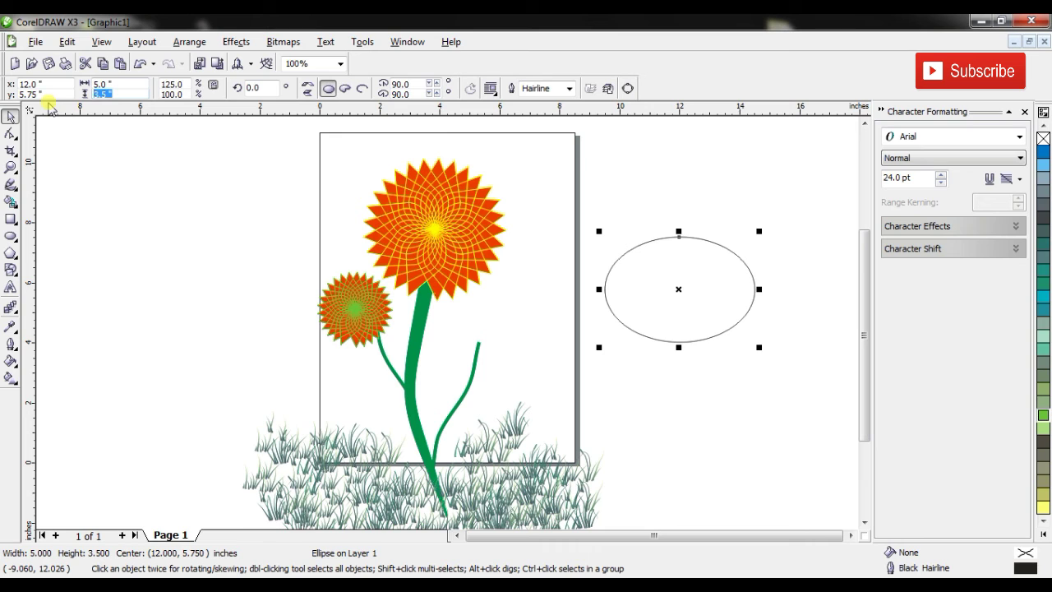
text(5)
key(Return)
Convert the circle to curves and turn its two lower segments into straight lines meeting at a point
click(10, 133)
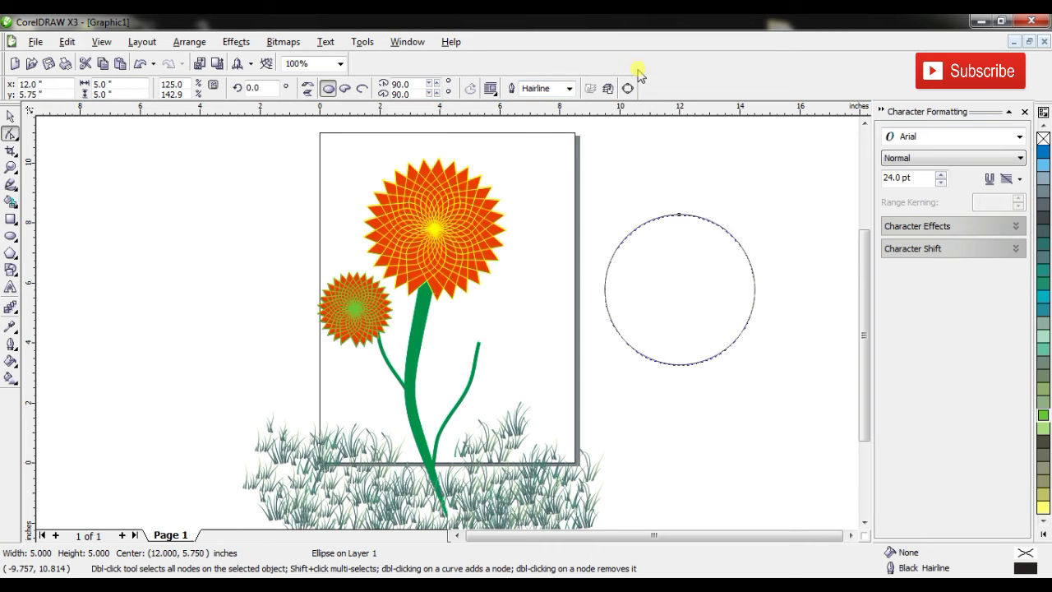
key(ctrl+q)
click(605, 290)
drag(608, 352, 699, 375)
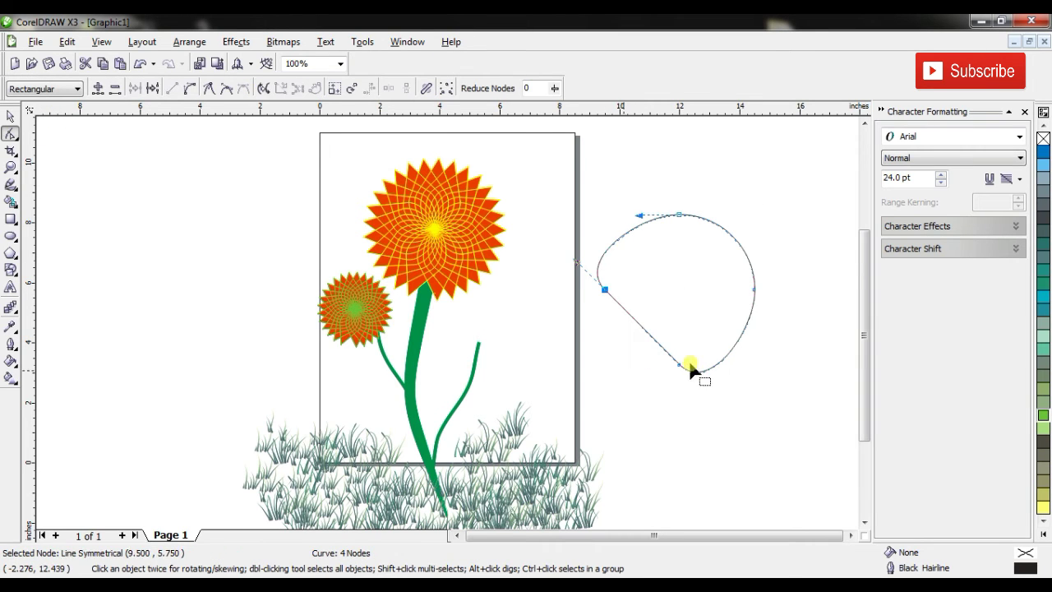
click(172, 88)
click(10, 116)
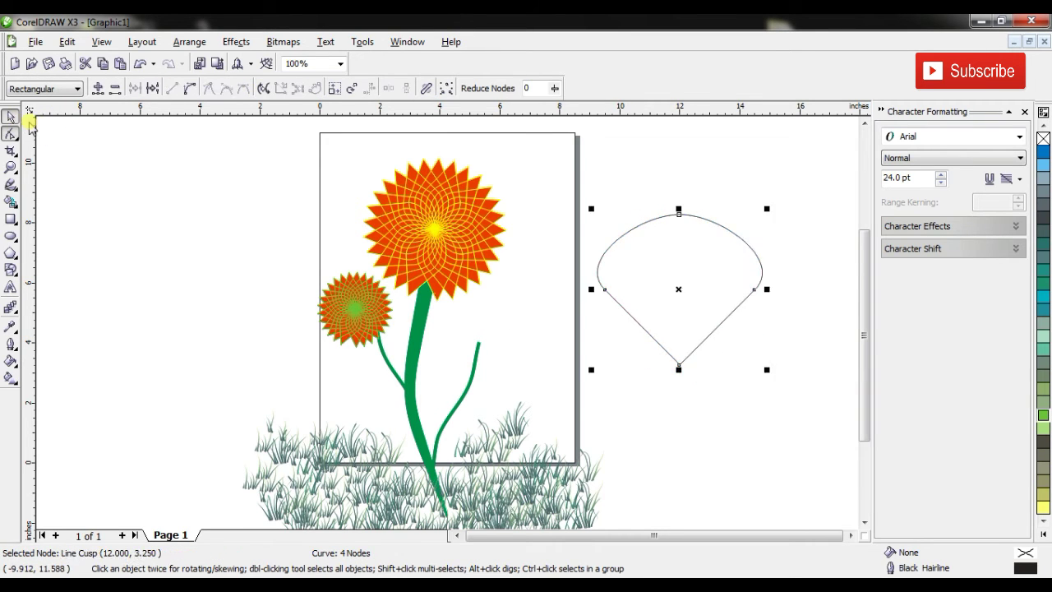
Narrow the pointed shape into a leaf, rotate it to 132.6 degrees, and fit it at about 2.2 by 2 inches on the right branch's tip
drag(769, 290, 650, 296)
click(628, 365)
drag(665, 370, 661, 206)
drag(642, 305, 544, 329)
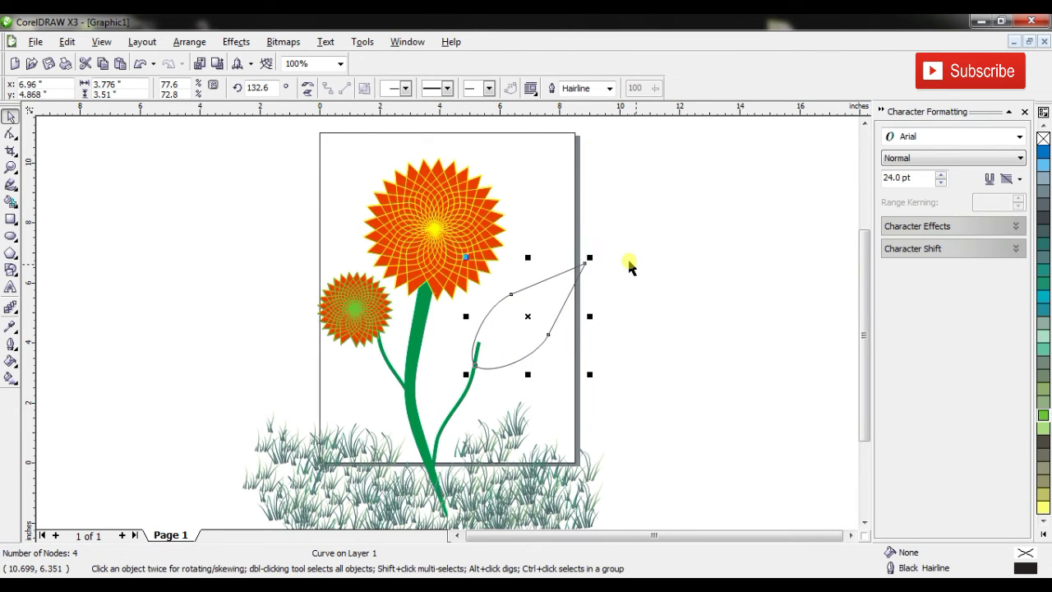
drag(591, 258, 547, 283)
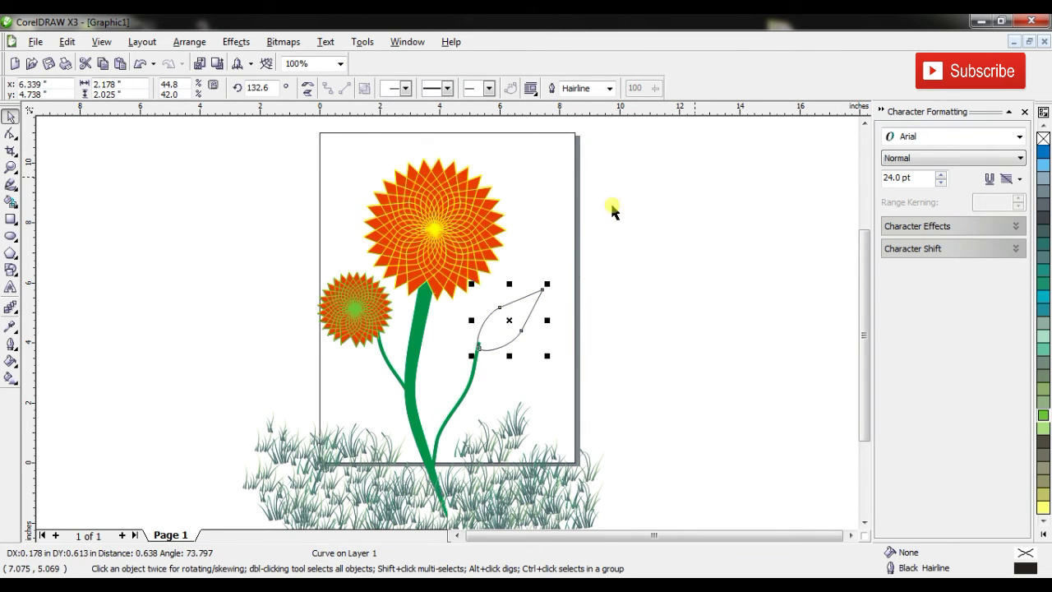
Fill the leaf green and give it a black outline
click(1043, 534)
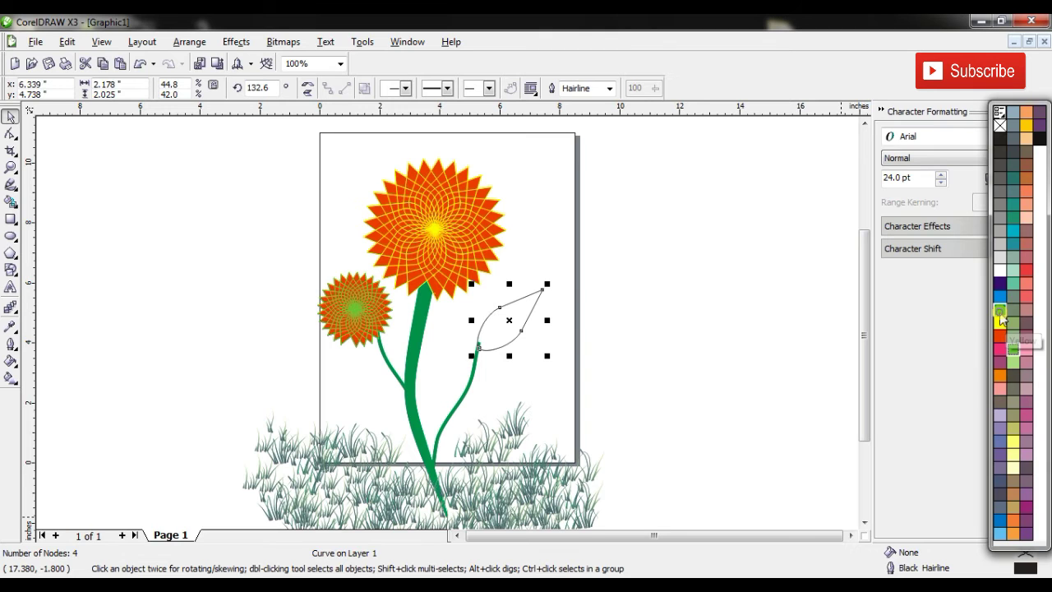
click(1000, 312)
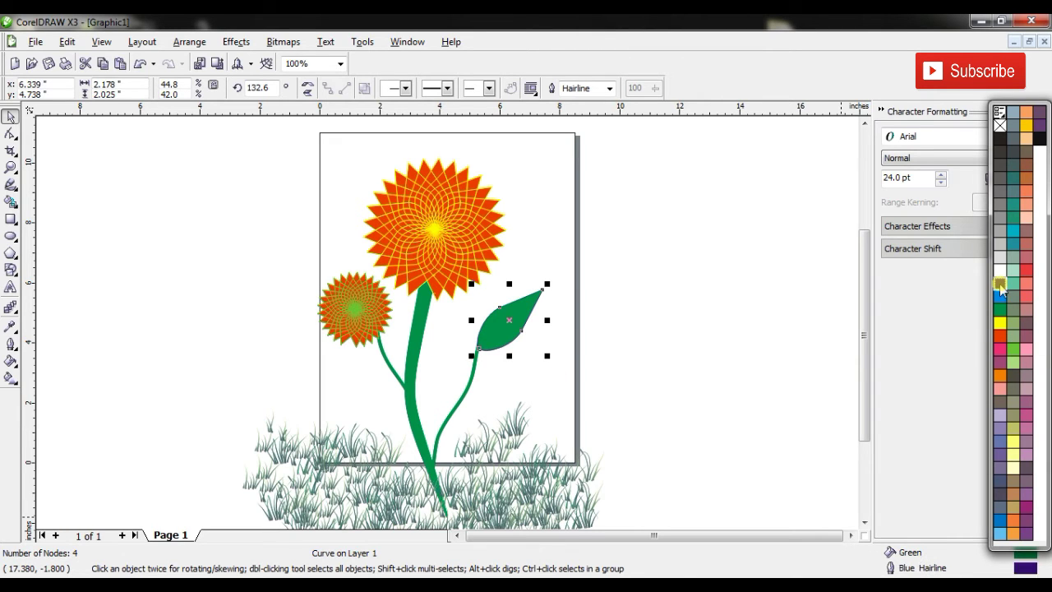
right_click(1000, 352)
right_click(999, 138)
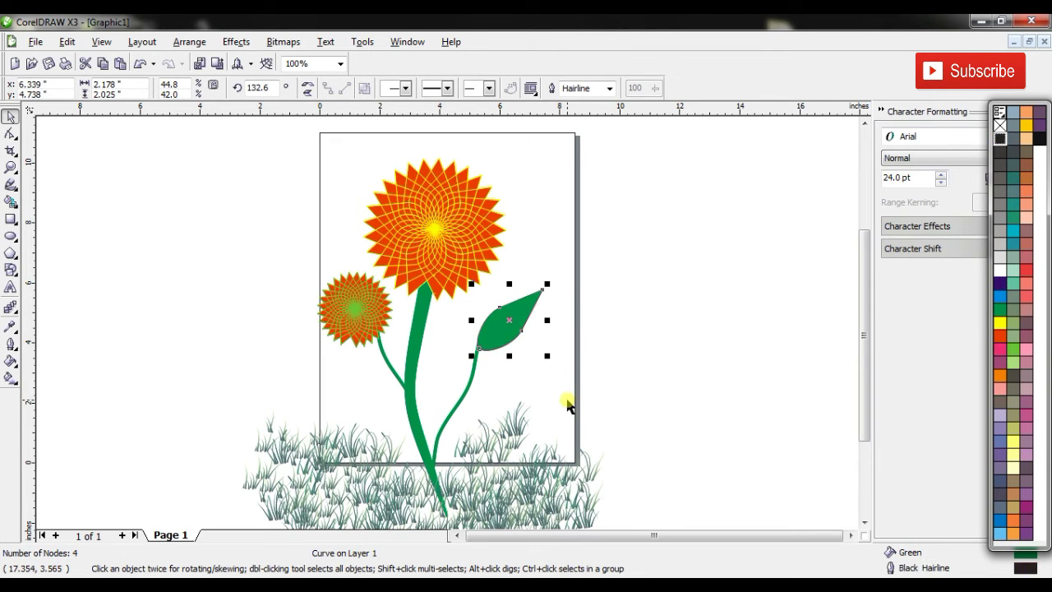
Move the leaf slightly up and to the left so its base meets the branch tip
click(12, 188)
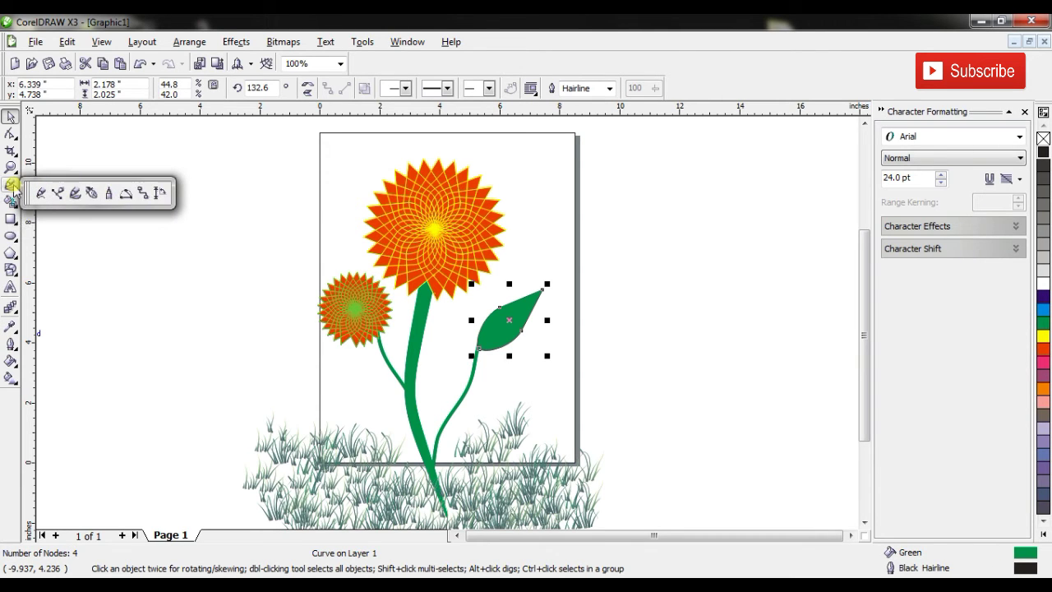
click(41, 193)
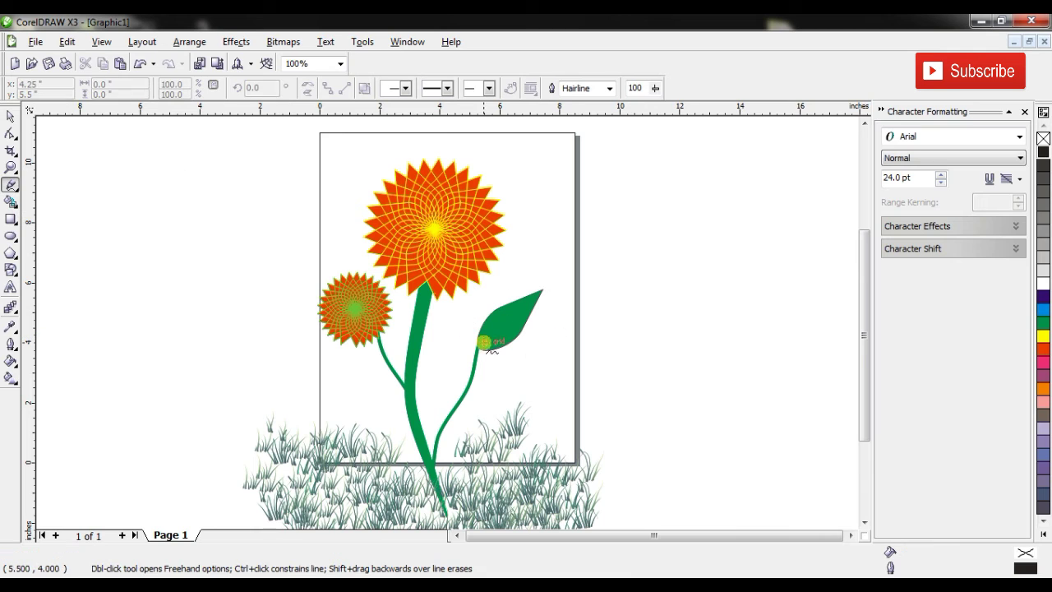
click(10, 166)
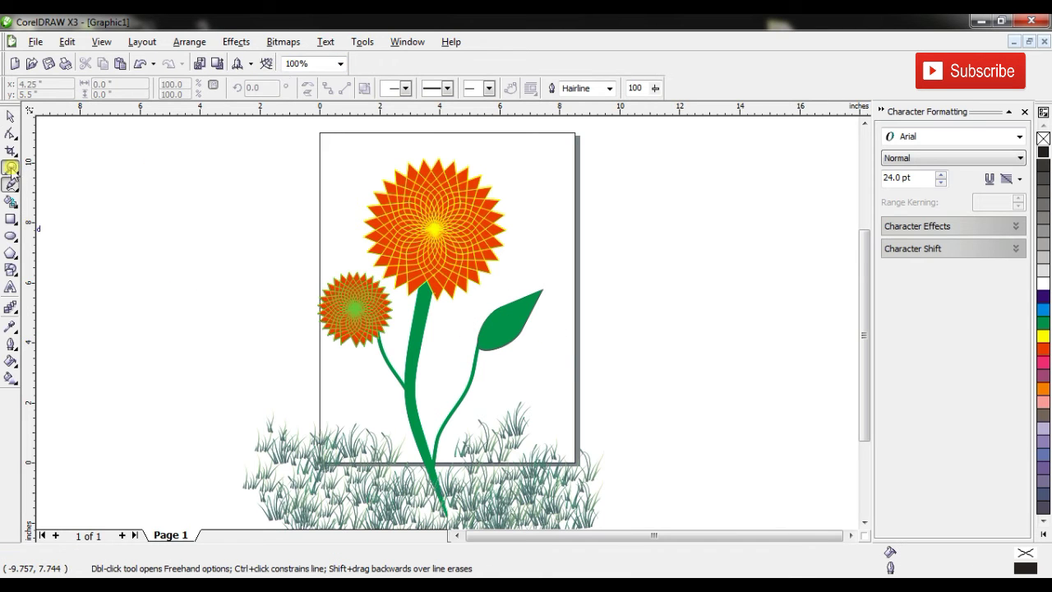
click(563, 359)
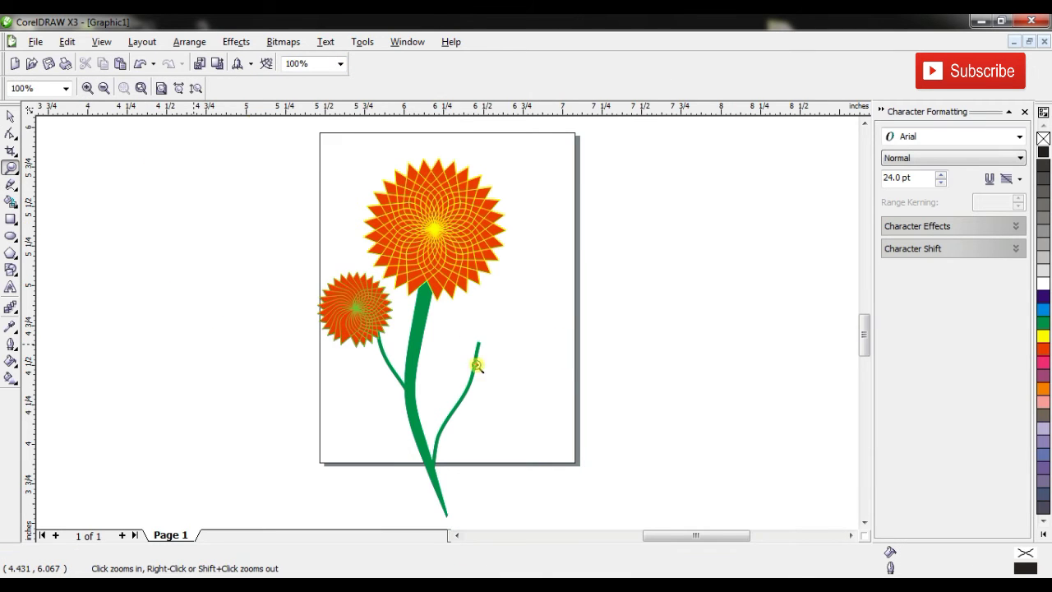
click(11, 116)
drag(370, 357, 362, 343)
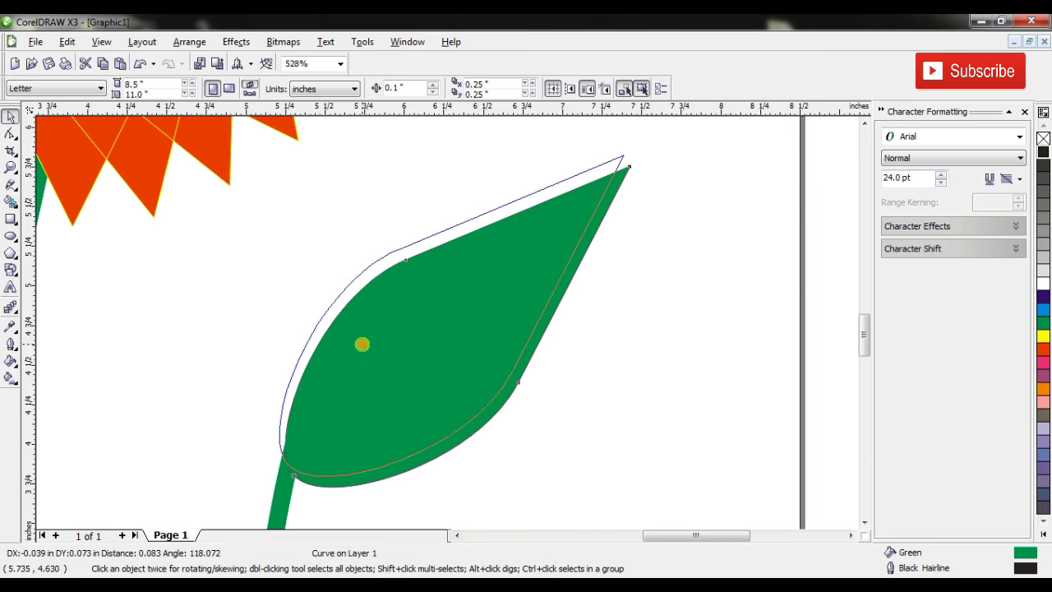
Draw a freehand midrib from the leaf's base toward its tip and give it a 1-point black outline
click(11, 184)
mouse_move(295, 462)
mouse_down()
mouse_move(326, 418)
mouse_move(549, 214)
mouse_up()
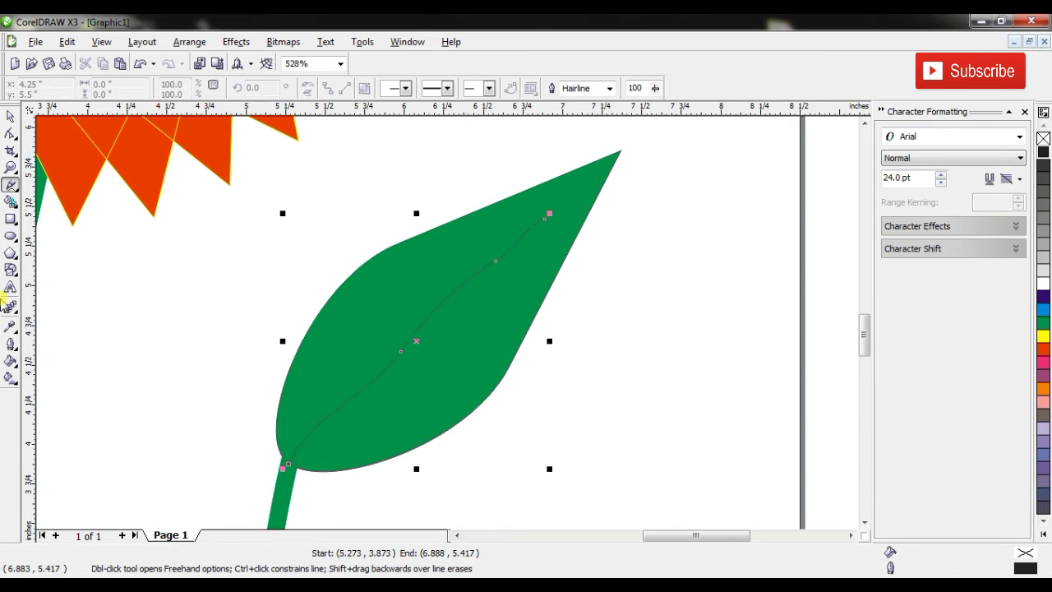
click(10, 343)
click(129, 355)
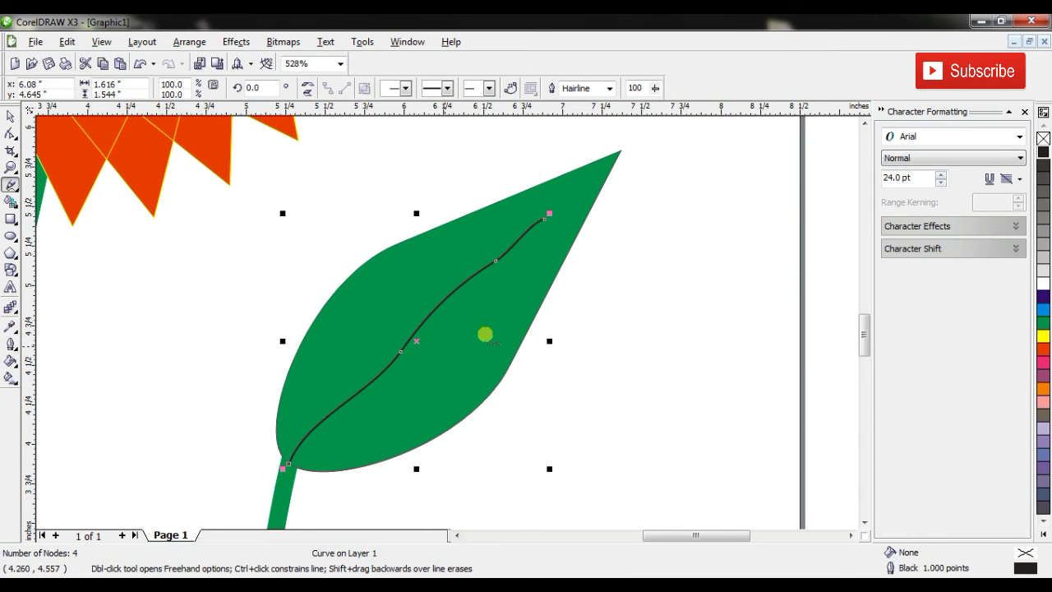
Draw five thin freehand side veins branching from both sides of the midrib, deleting any stray line
drag(362, 390, 394, 284)
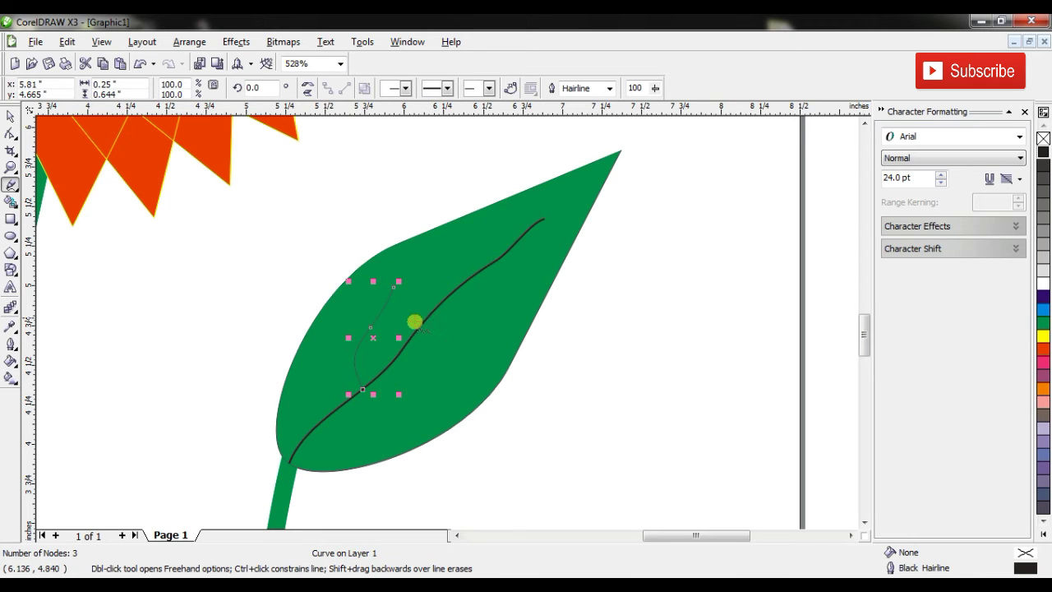
mouse_move(435, 314)
mouse_down()
mouse_move(448, 259)
mouse_move(468, 238)
mouse_up()
drag(476, 363, 497, 344)
mouse_move(484, 268)
mouse_down()
mouse_move(514, 268)
mouse_move(553, 247)
mouse_up()
drag(298, 443, 420, 416)
drag(270, 417, 148, 418)
key(Delete)
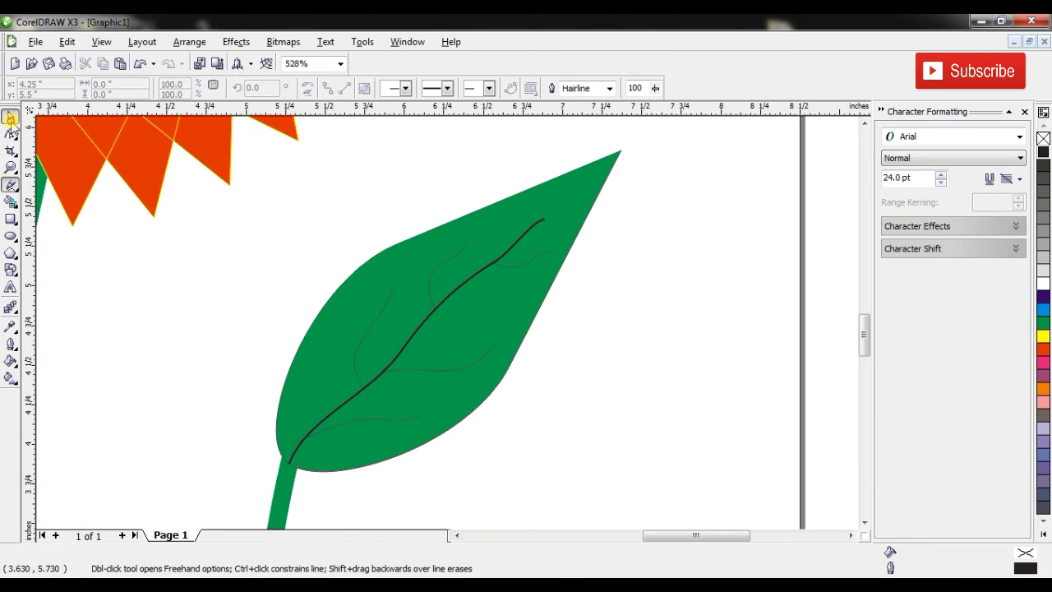
Shift the lowest side vein onto the midrib and set the outline of all five side veins to 1 point
click(11, 117)
click(357, 425)
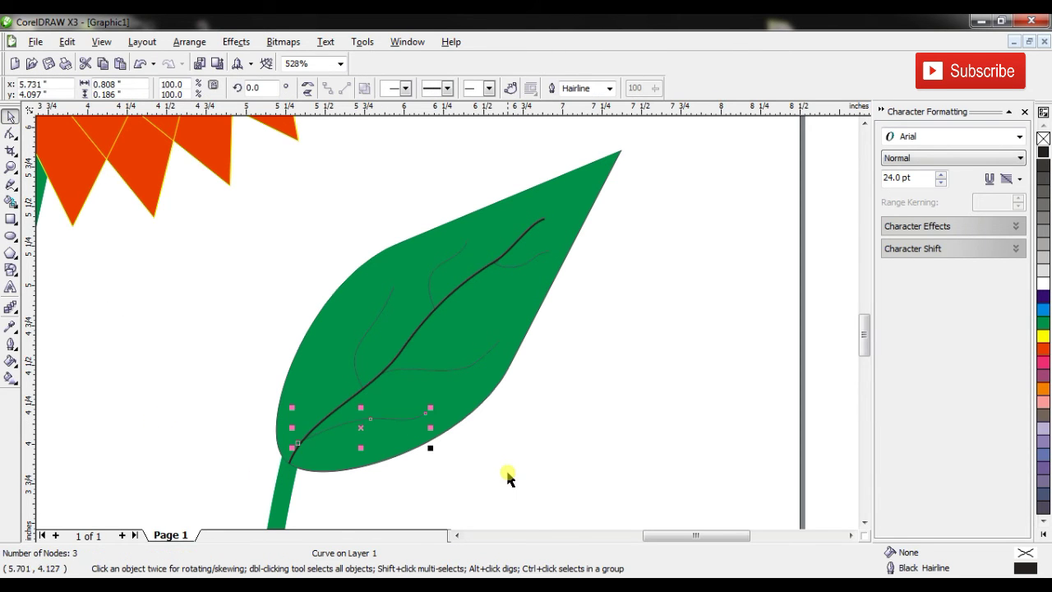
click(364, 416)
drag(346, 201, 549, 458)
drag(246, 182, 608, 447)
click(11, 345)
click(132, 353)
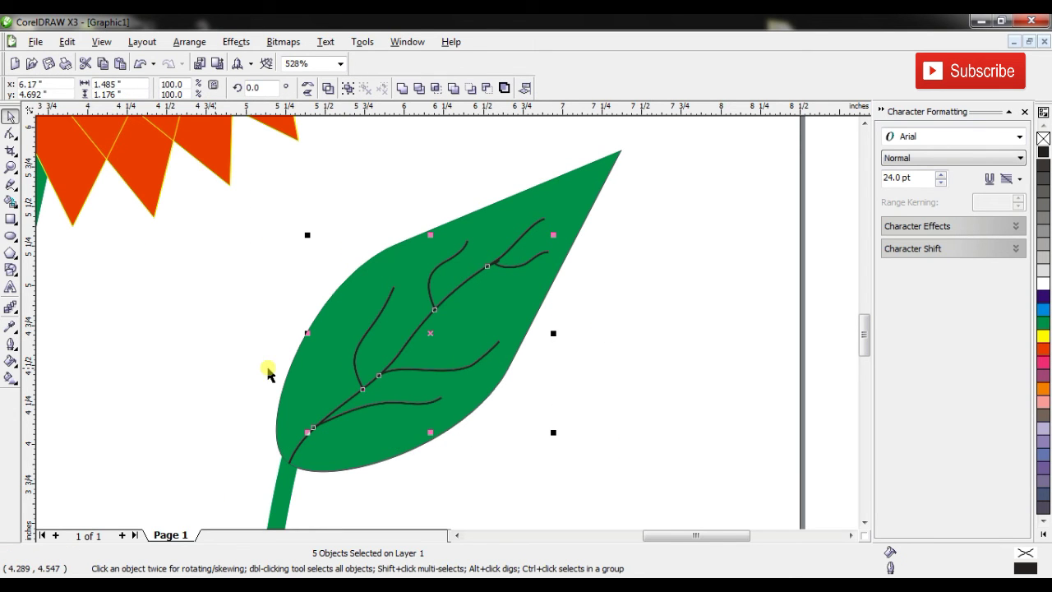
Set the leaf shape's outline to 1 point
click(549, 304)
click(547, 243)
click(11, 346)
click(140, 352)
click(675, 392)
Nudge the lowest side vein slightly to the right along the leaf
drag(864, 335, 865, 353)
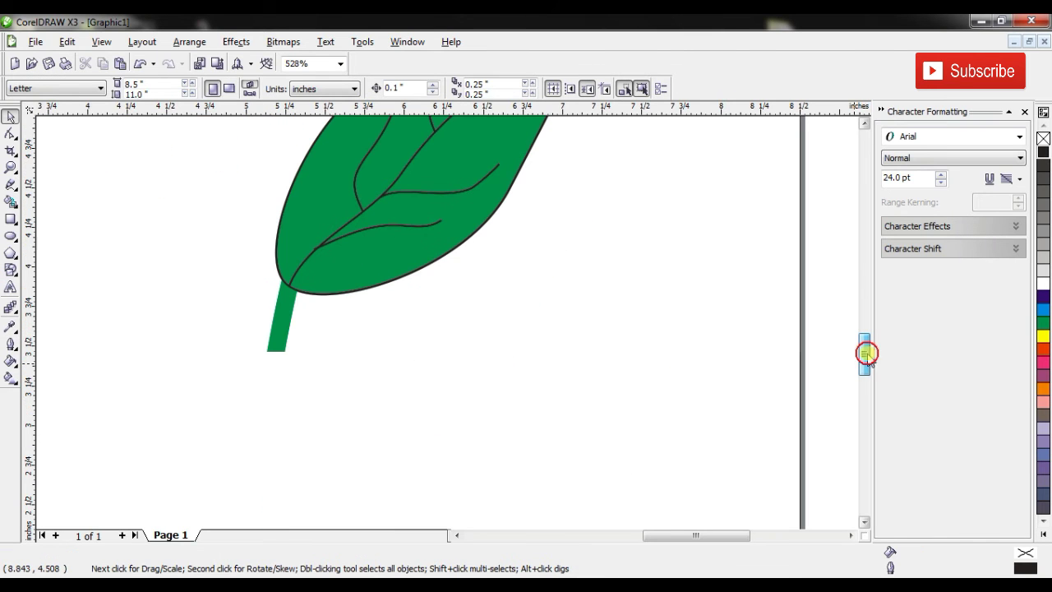
click(419, 225)
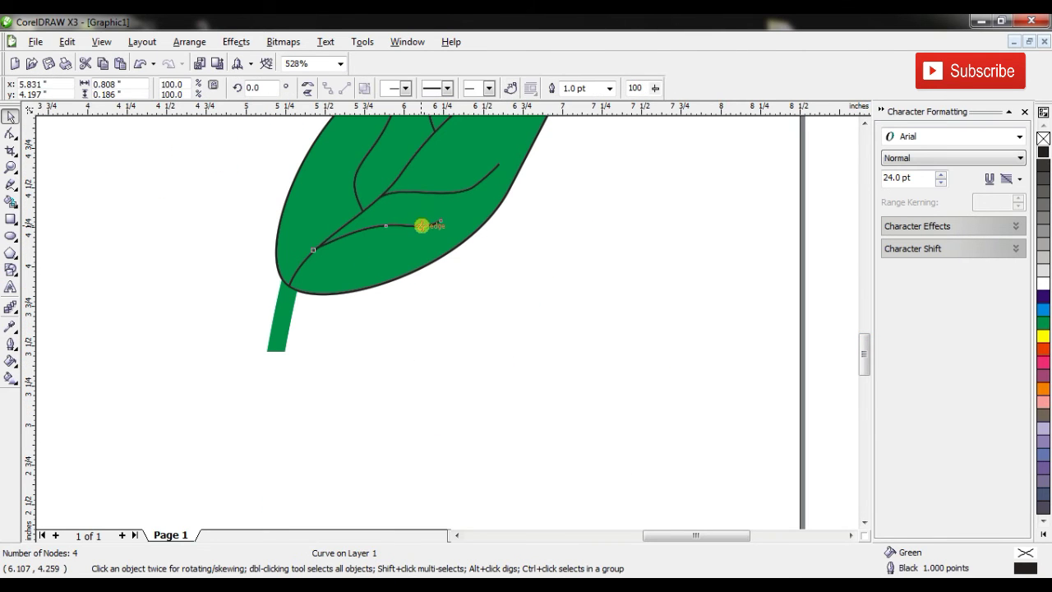
drag(420, 225, 424, 225)
click(553, 282)
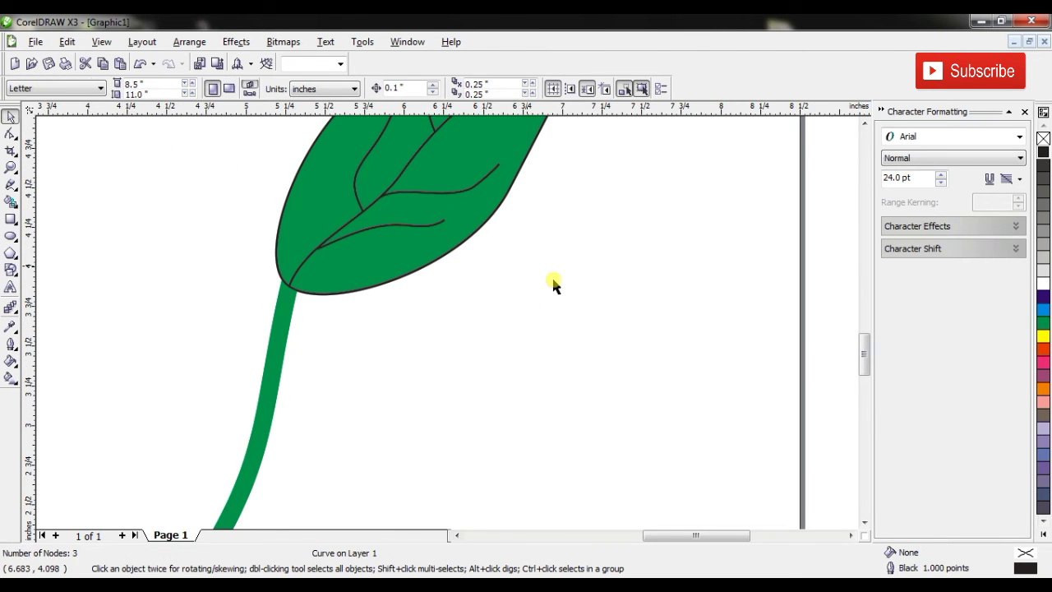
Group the leaf with its midrib and side veins
click(340, 64)
click(328, 89)
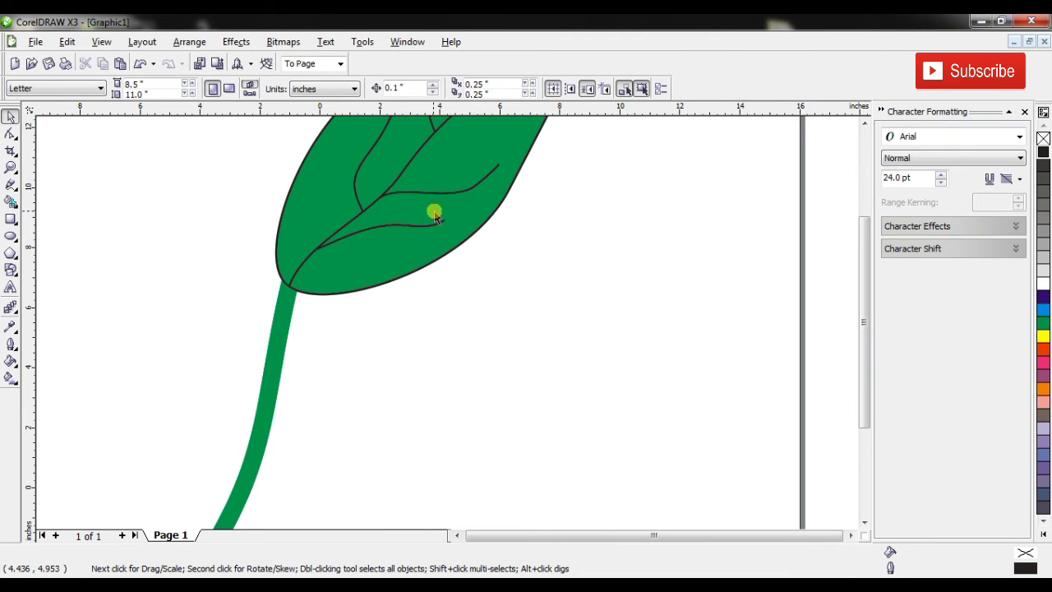
drag(490, 376, 467, 382)
key(ctrl+g)
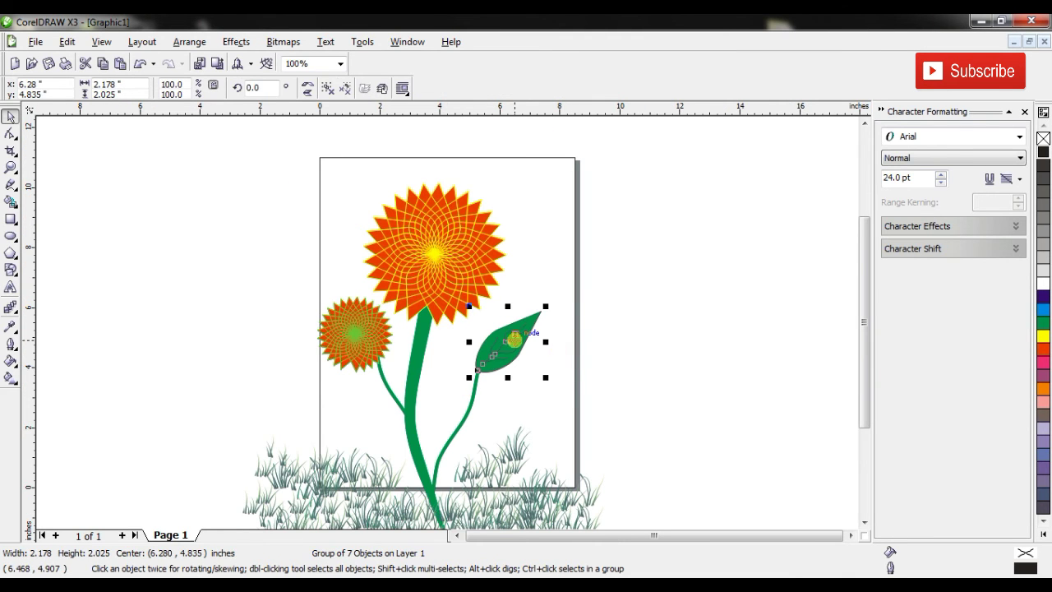
Copy the leaf group below the original, scale it to 67.1%, and rotate it nearly horizontal to the right of the branch
drag(514, 340, 511, 383)
click(511, 383)
drag(548, 352, 503, 403)
click(516, 370)
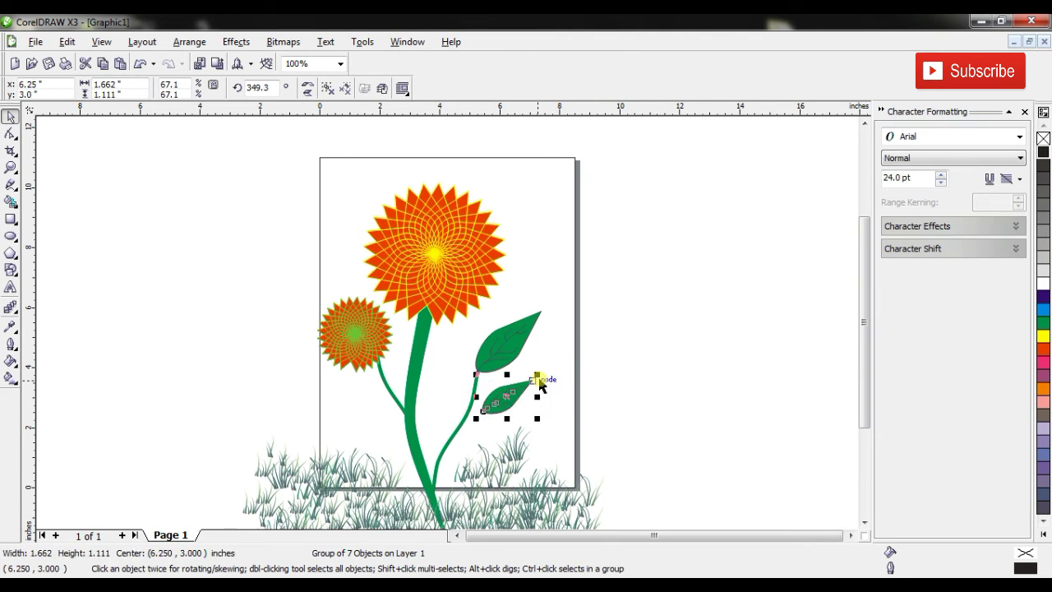
click(534, 378)
drag(538, 374, 558, 385)
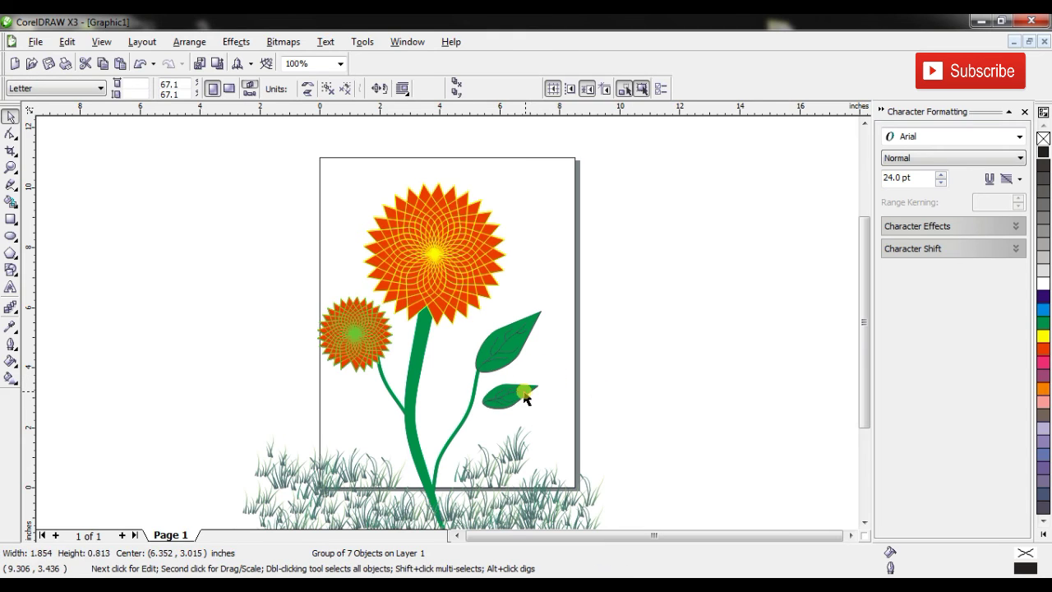
Copy the small leaf to the left of the branch, mirror it, and rotate it to point up and away from the branch
click(526, 394)
click(306, 88)
drag(510, 396, 451, 380)
click(477, 378)
click(436, 380)
click(451, 380)
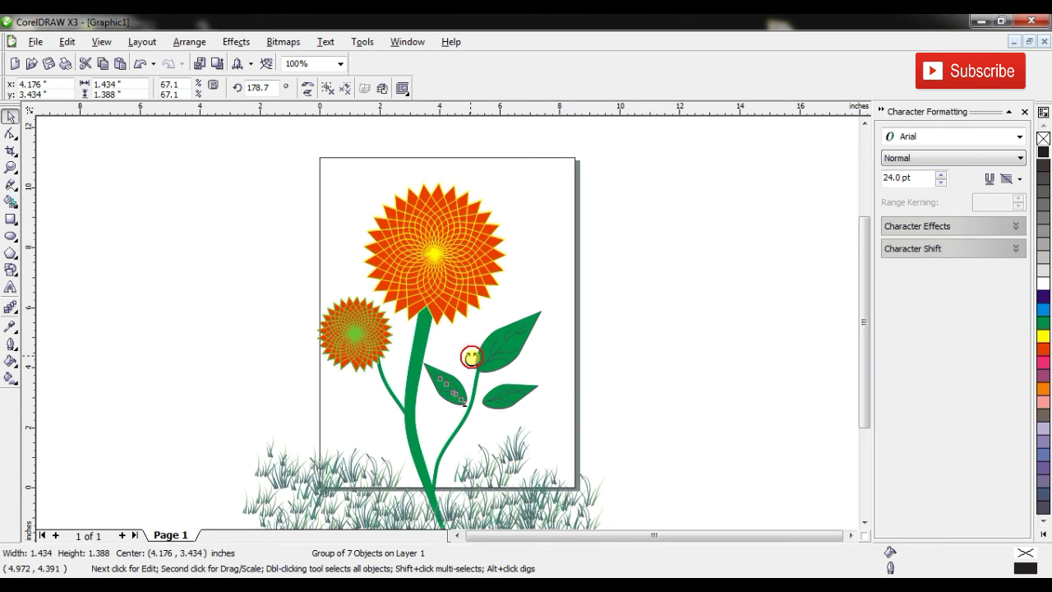
click(646, 387)
click(11, 343)
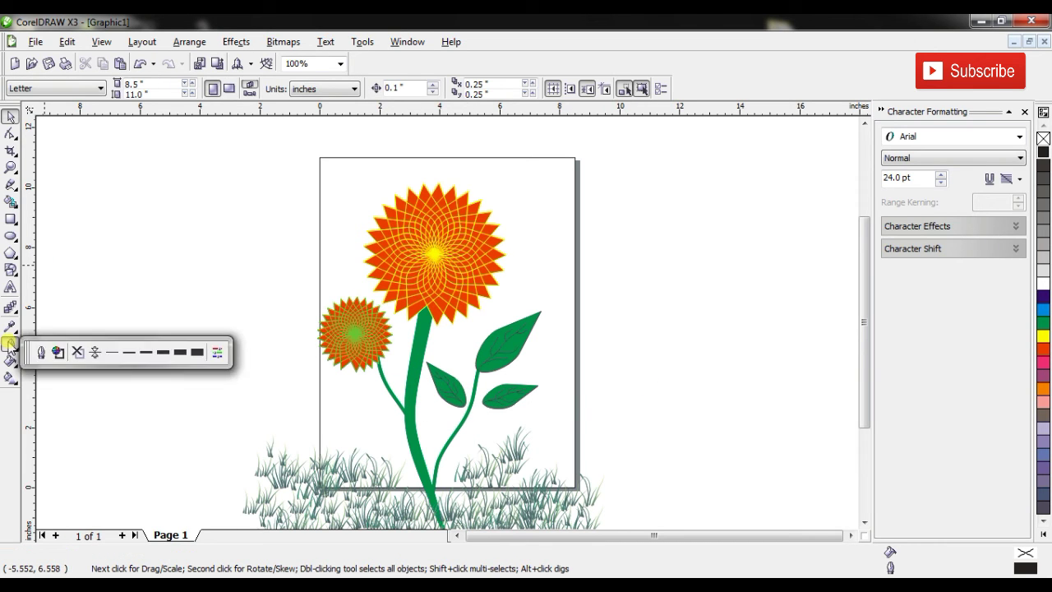
click(10, 184)
drag(463, 405, 462, 419)
click(501, 425)
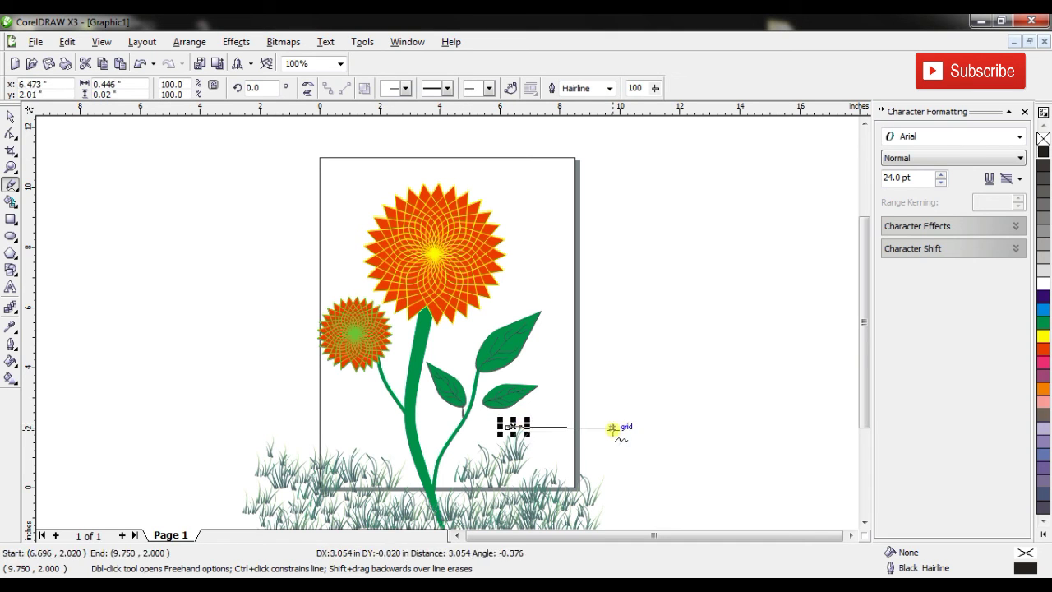
click(615, 419)
key(Delete)
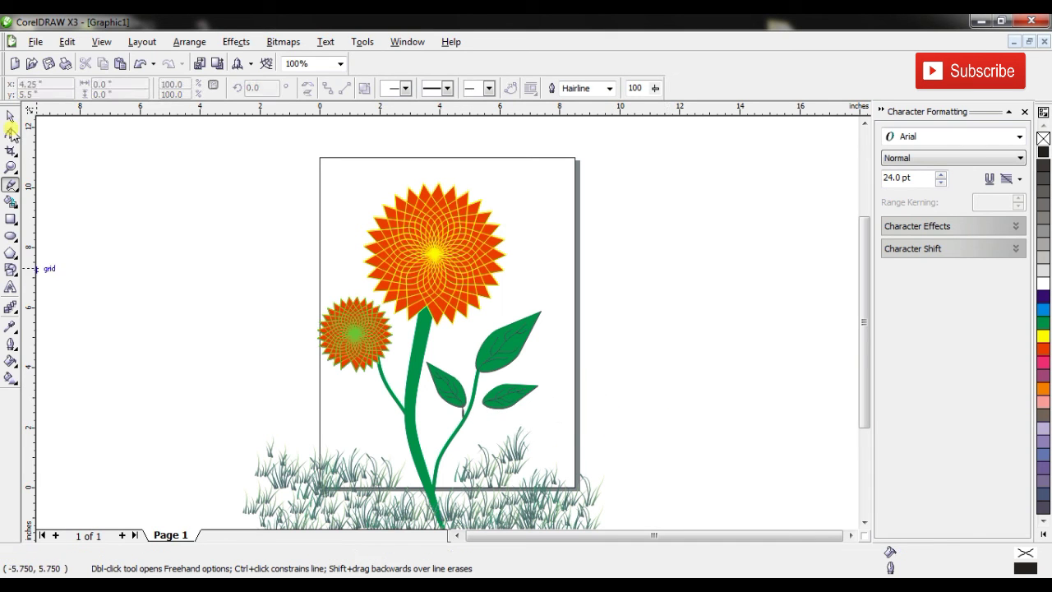
click(10, 167)
drag(510, 433, 511, 434)
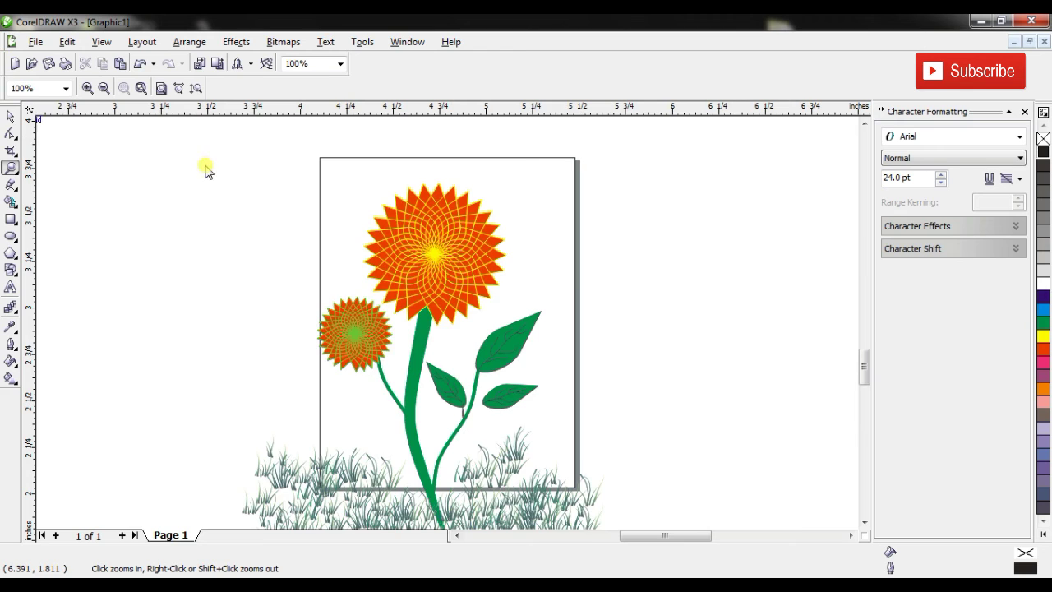
click(11, 117)
click(441, 401)
drag(441, 401, 336, 383)
key(Delete)
Draw a freehand stalk about 0.5 inch long from the left small leaf to the branch, with an 8-point green outline
click(12, 185)
drag(446, 363, 431, 467)
click(11, 344)
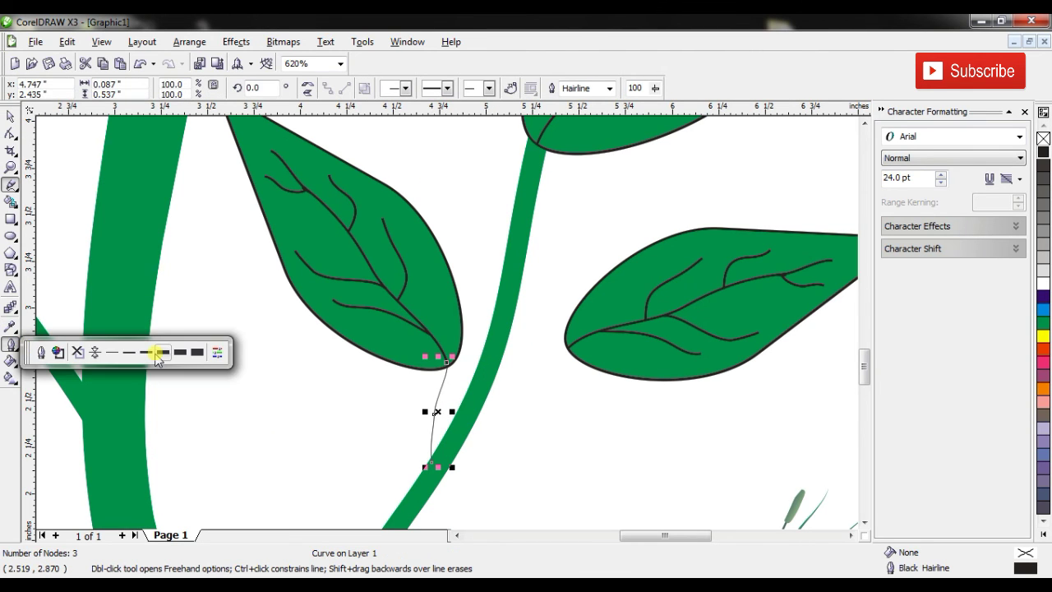
click(158, 354)
right_click(1042, 325)
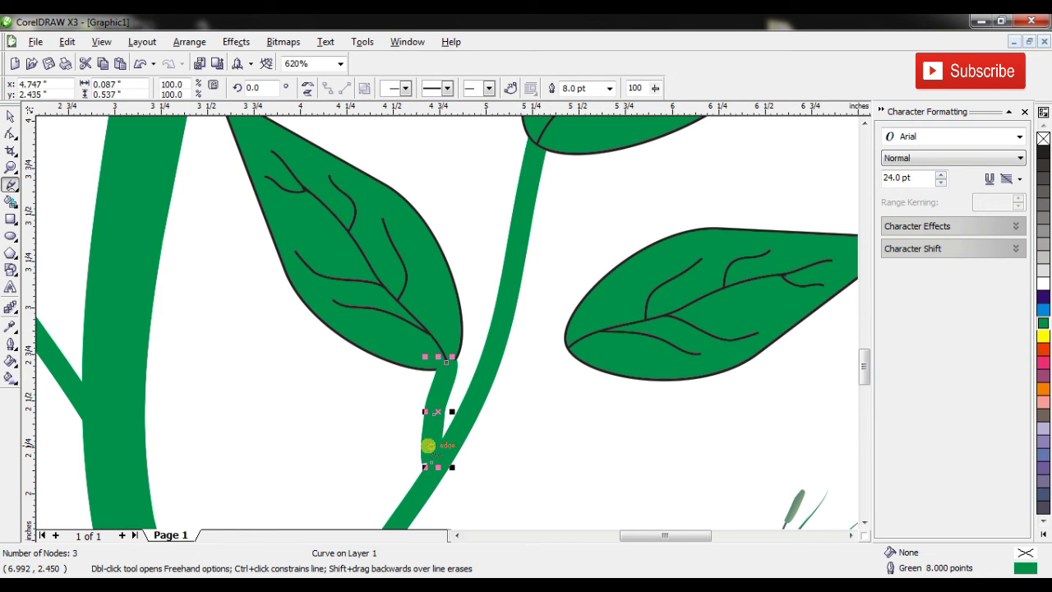
Reshape the left leaf's stalk by its nodes so it joins the leaf base and the branch
click(11, 117)
drag(450, 372, 462, 444)
click(11, 134)
click(441, 362)
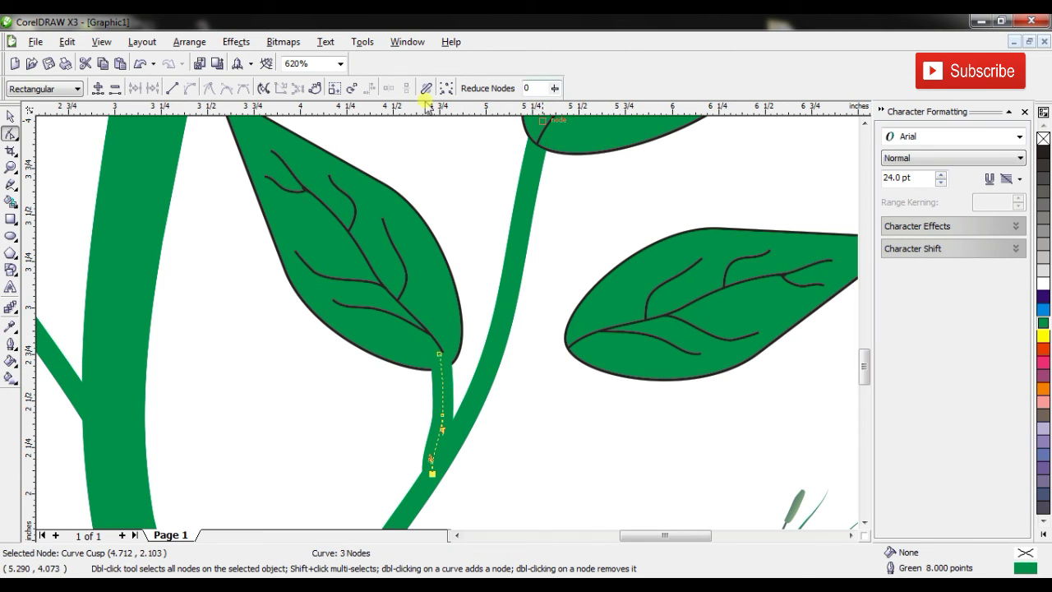
click(11, 116)
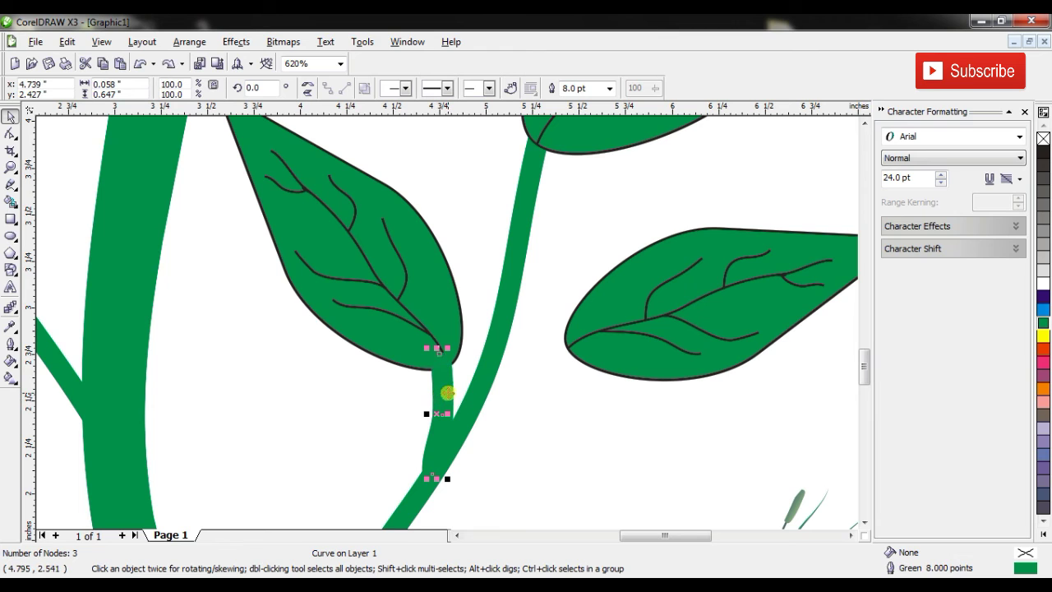
Duplicate the stalk to the right and reshape its nodes into a curve joining the branch to the right small leaf
drag(444, 403, 518, 413)
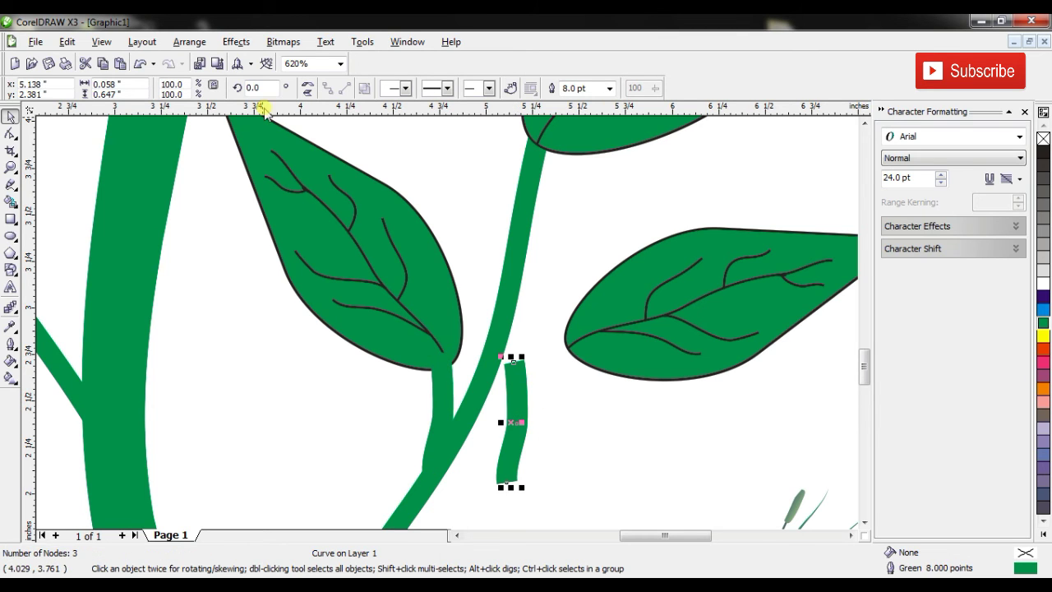
click(10, 133)
drag(510, 485, 439, 447)
click(527, 356)
mouse_move(530, 355)
mouse_down()
mouse_move(571, 346)
mouse_move(525, 342)
mouse_up()
drag(519, 415, 534, 366)
Extend the lower end of the left leaf's stalk further down into the branch
drag(440, 445, 419, 492)
click(436, 479)
click(486, 501)
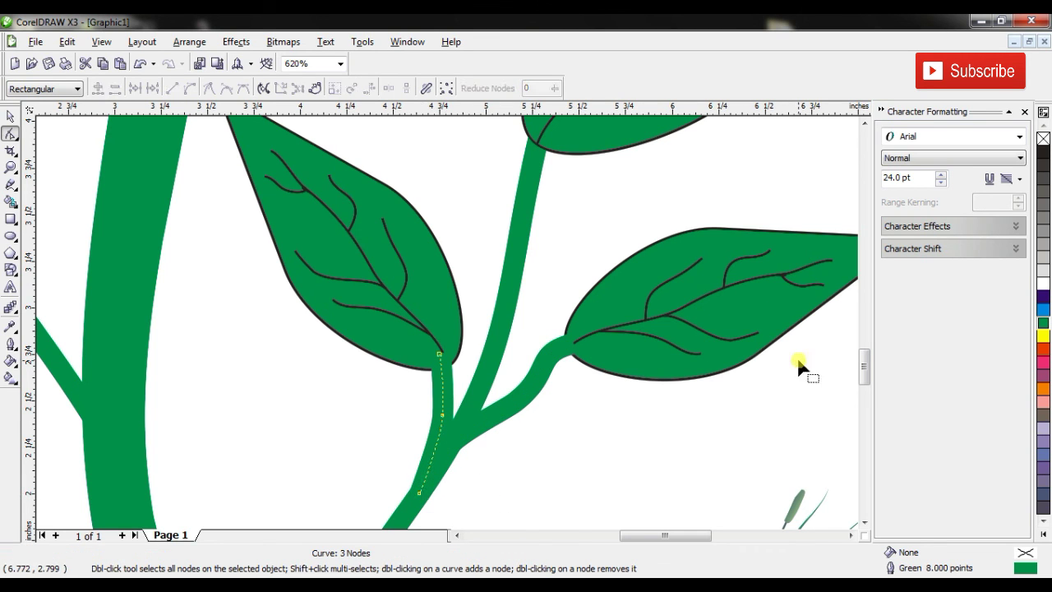
click(11, 115)
scroll(850, 383, up, 3)
click(341, 69)
click(327, 87)
click(340, 69)
click(339, 69)
key(Delete)
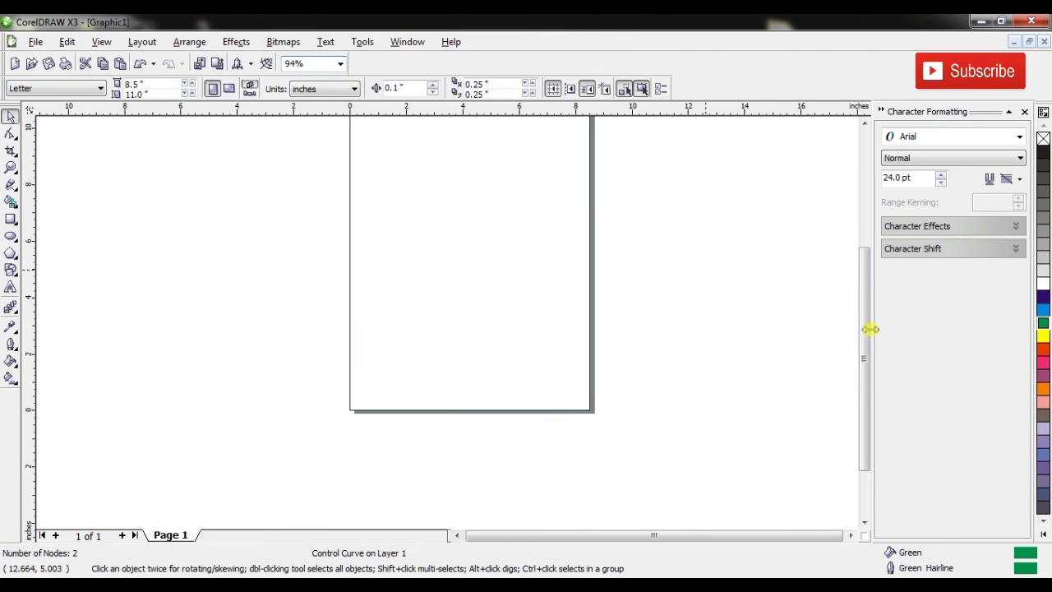
key(ctrl+z)
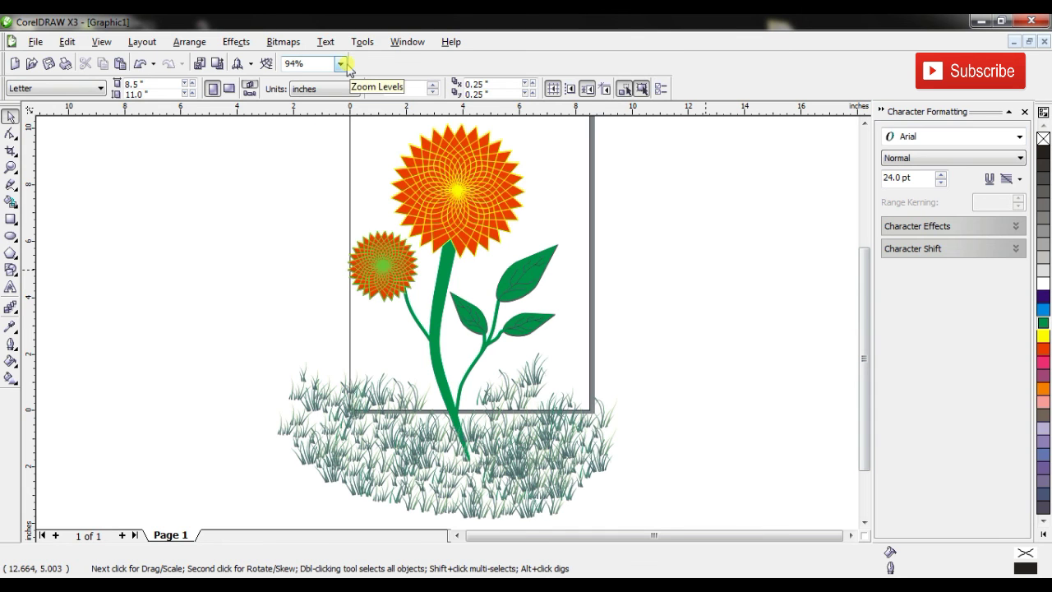
Draw a black background rectangle behind the flowers, leaves and grass
click(867, 309)
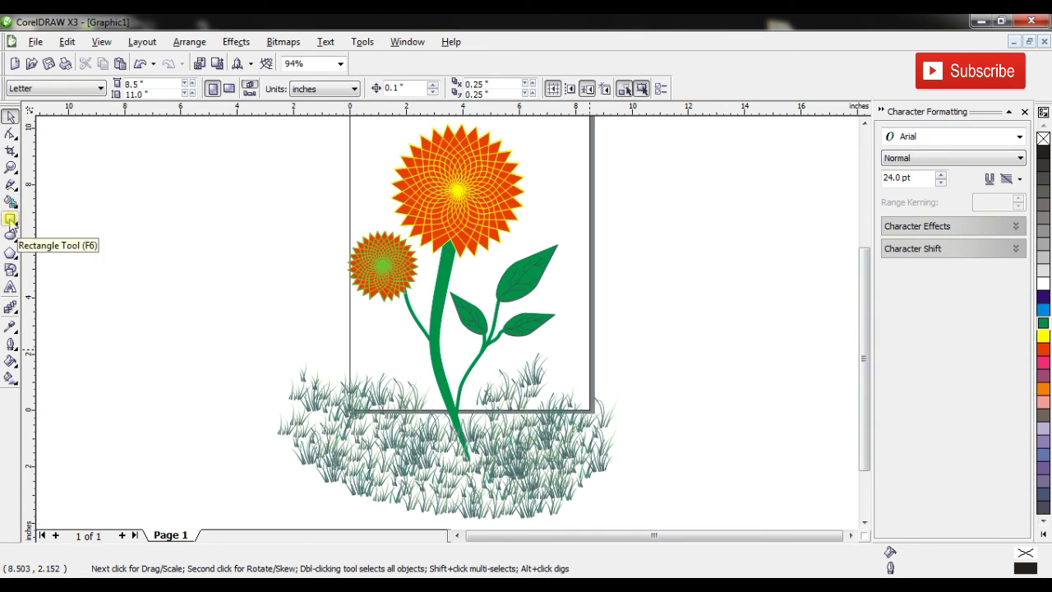
click(10, 220)
drag(260, 120, 540, 415)
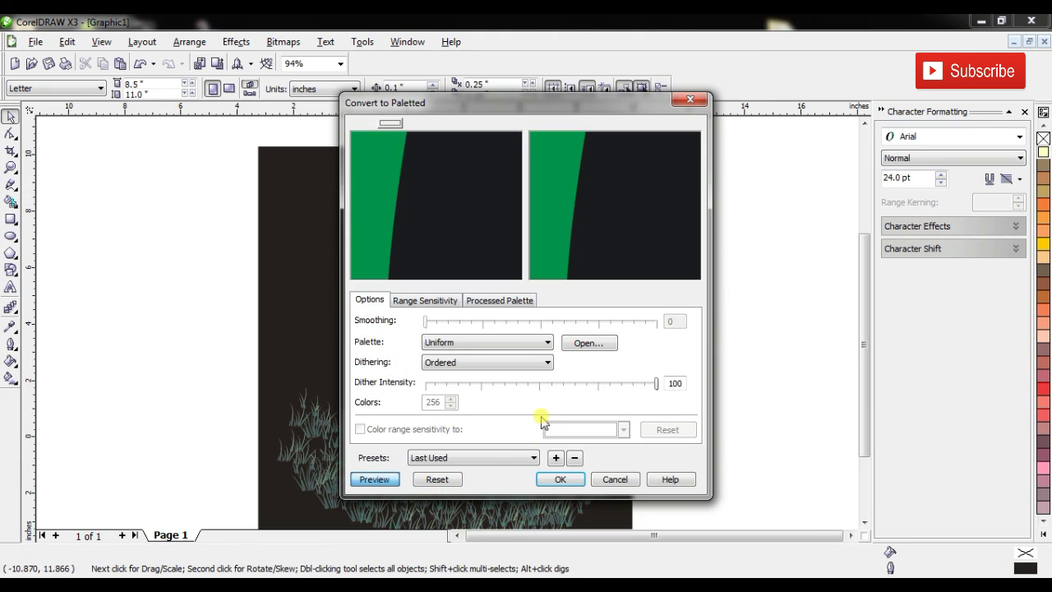
Export the illustration as a JPEG with compression 10 and smoothing 10, and select the SunFlower image on the desktop
click(556, 481)
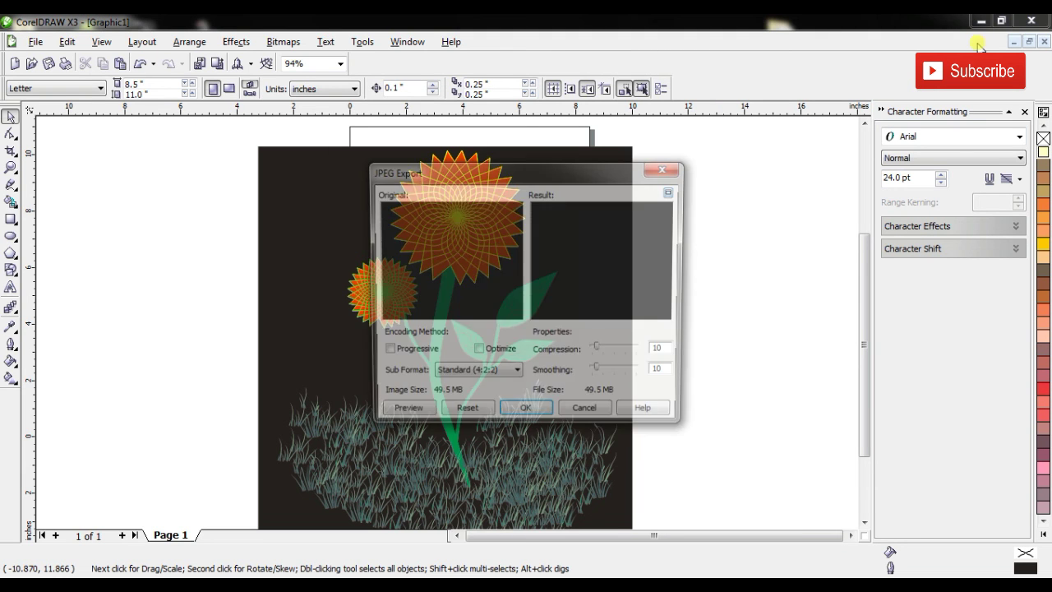
click(537, 423)
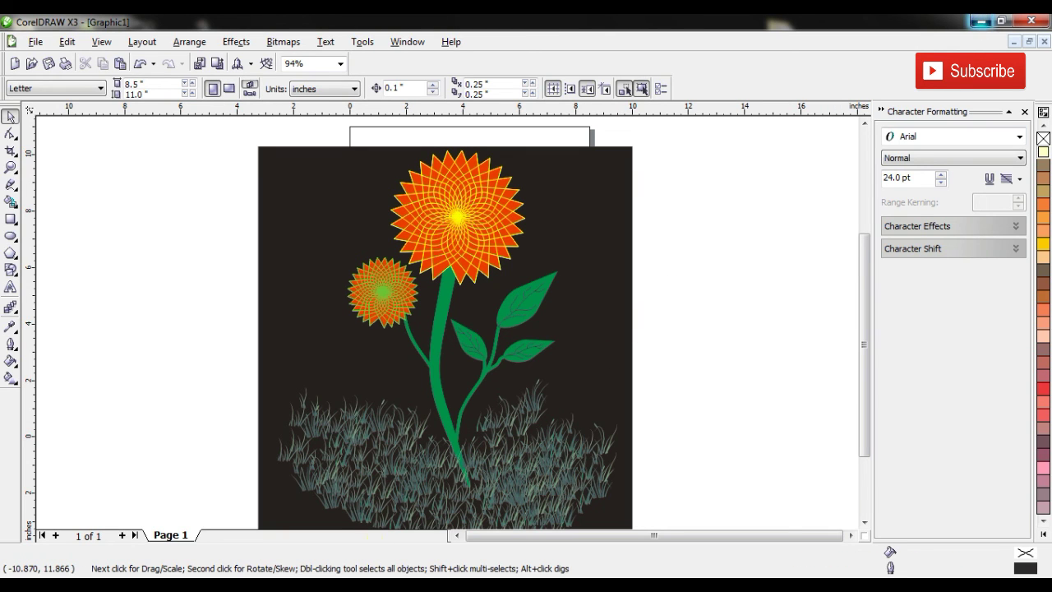
key(super+d)
click(205, 431)
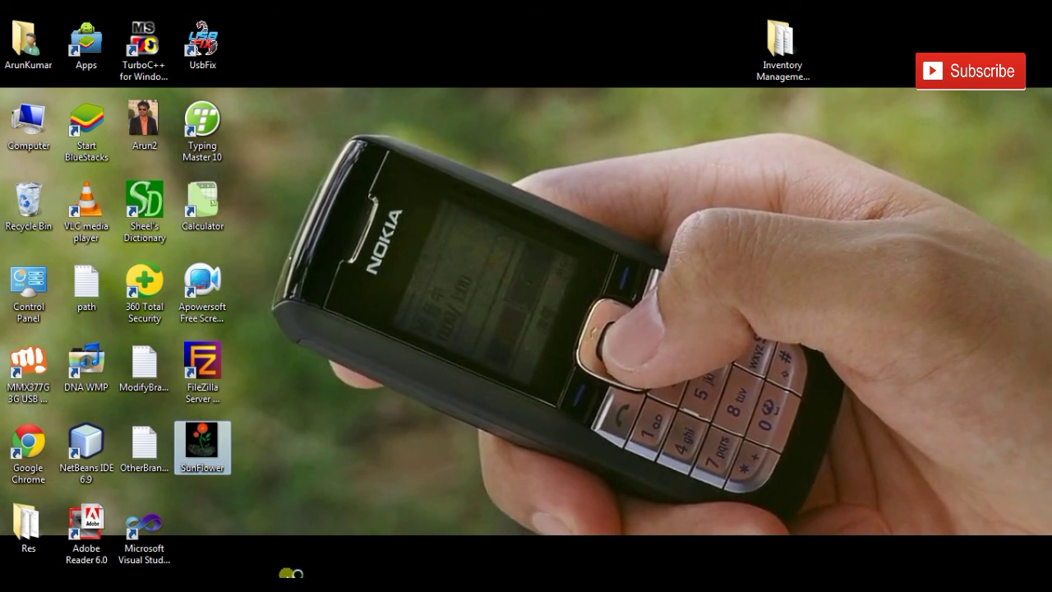